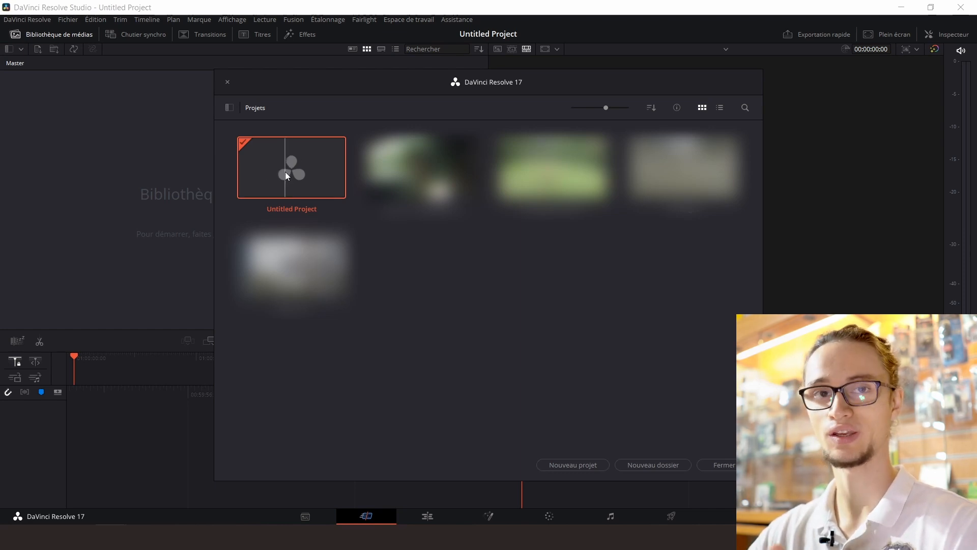
Open the Untitled Project and go to its Media page with the storage locations shown
double_click(286, 176)
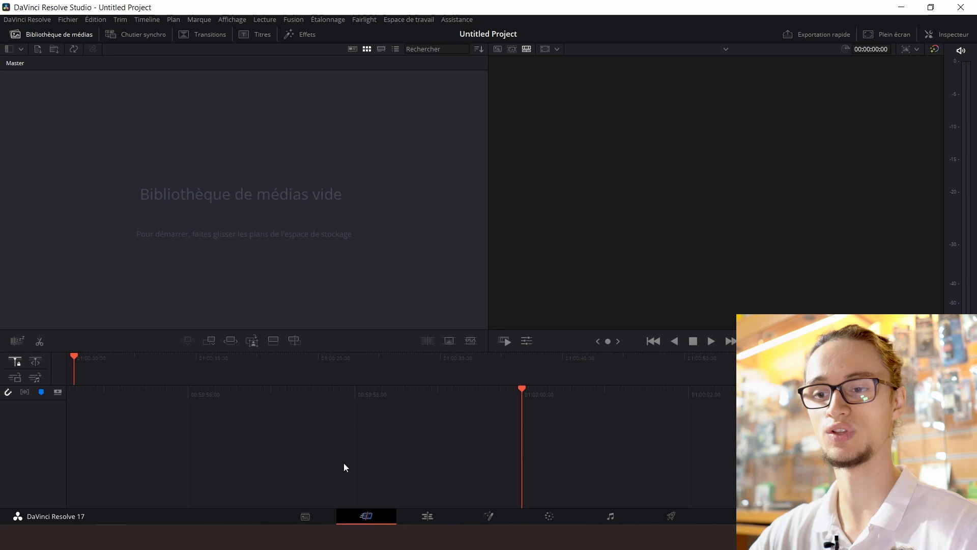
left_click(305, 514)
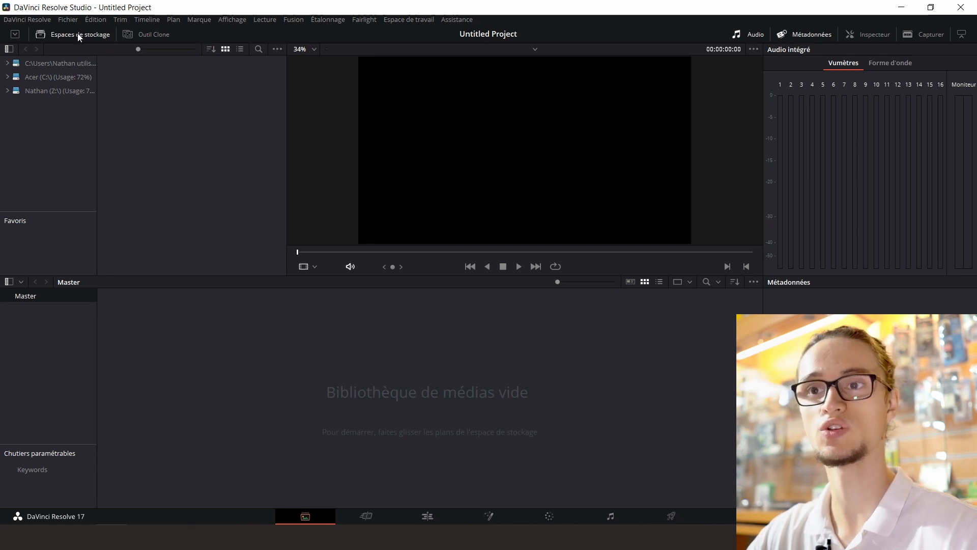
left_click(47, 36)
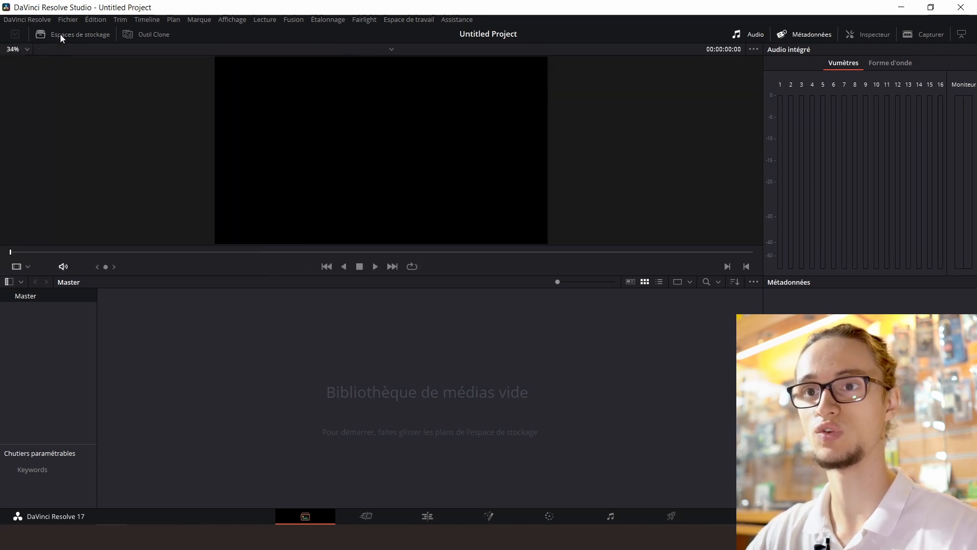
left_click(60, 34)
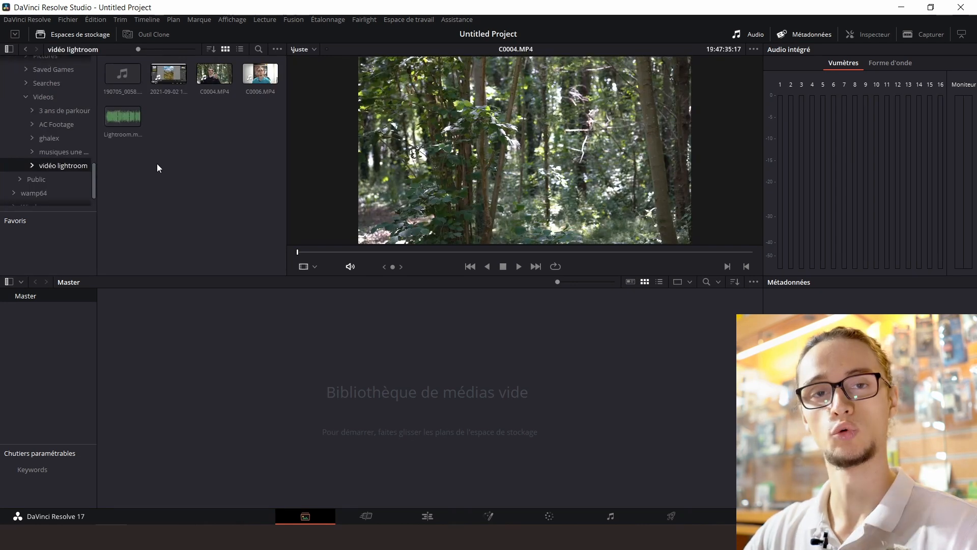
Import C0004.MP4 and the Lightroom audio file from the vidéo lightroom folder into the Master bin, changing the project frame rate to match
left_click(33, 164)
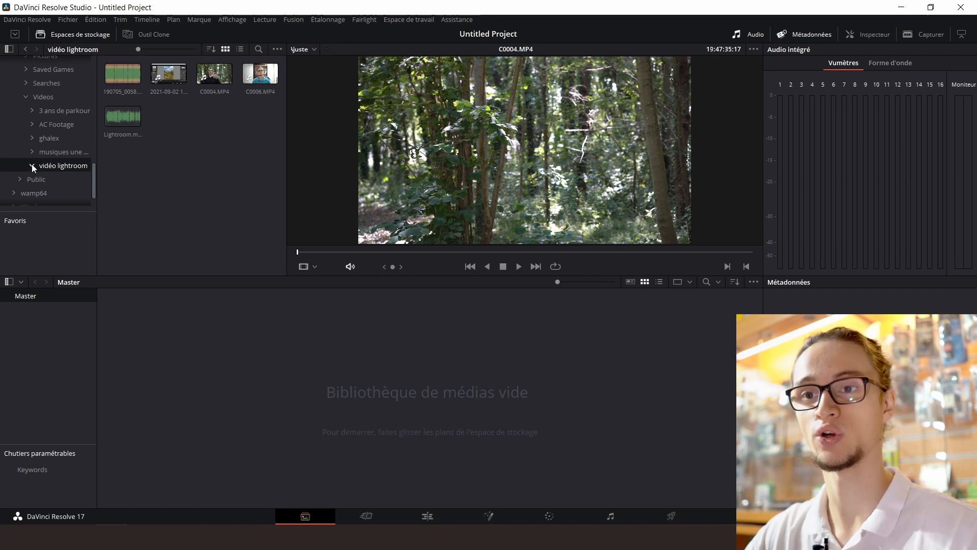
left_click(31, 166)
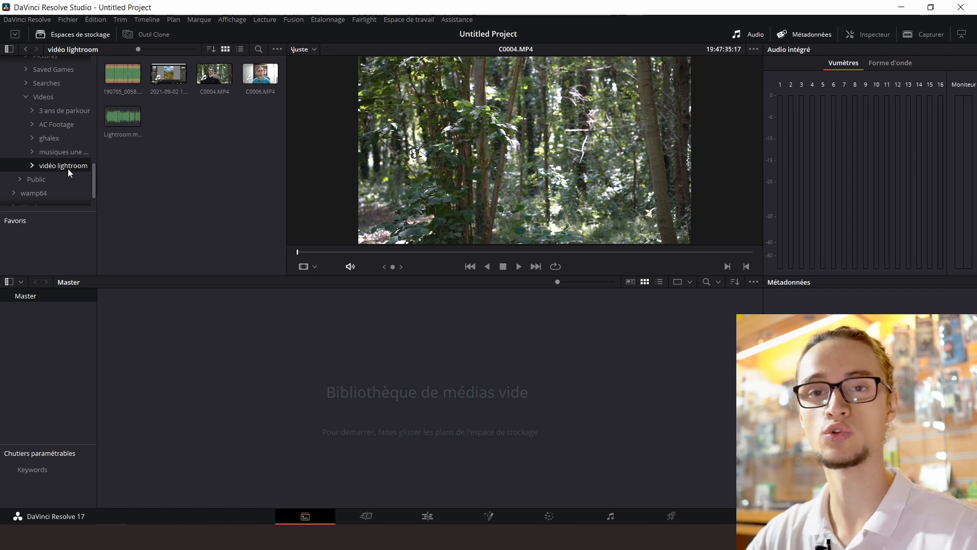
left_click(208, 77)
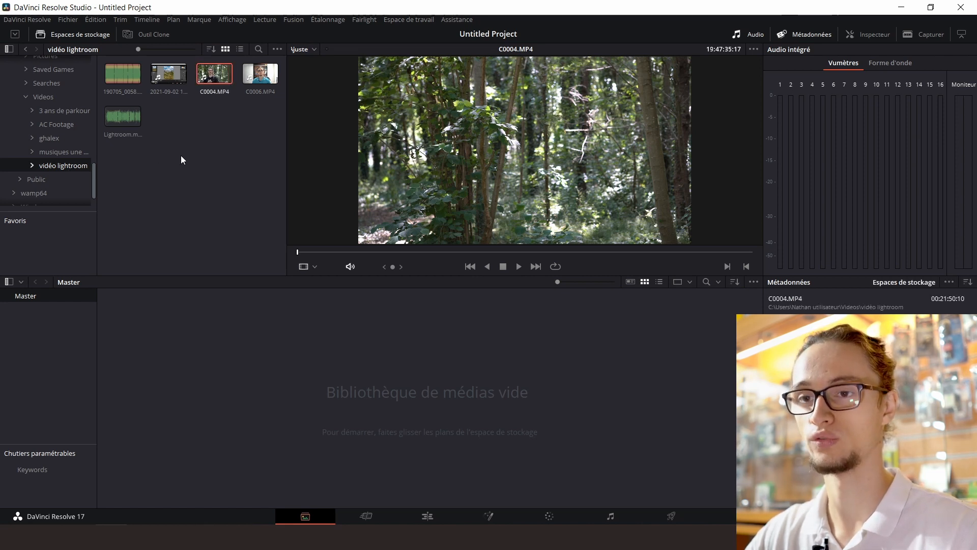
left_click(122, 118, "ctrl")
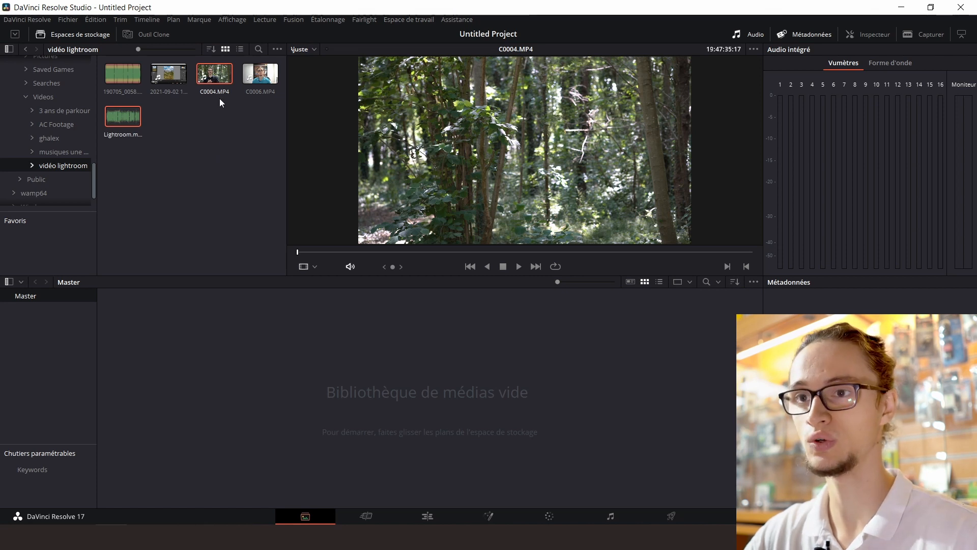
left_click_drag(214, 75, 217, 397)
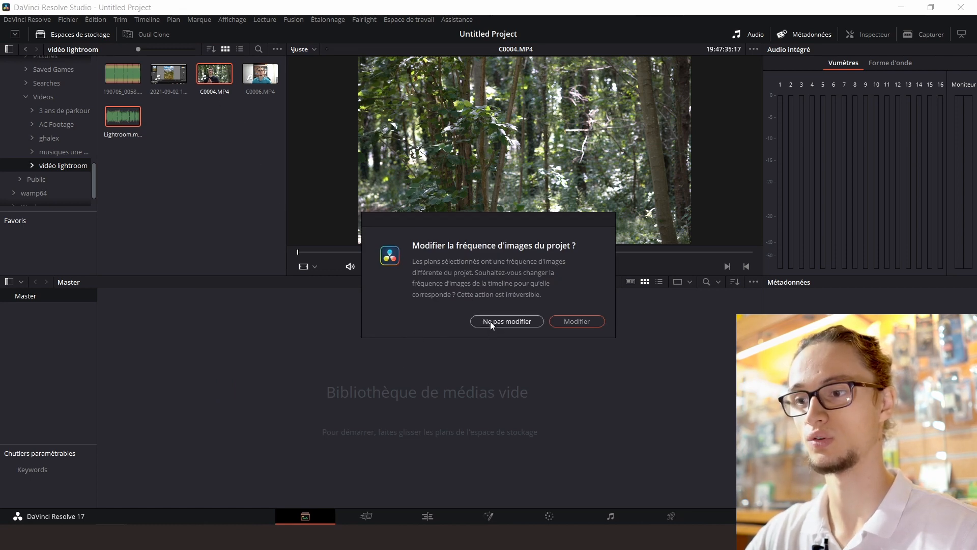
left_click(558, 323)
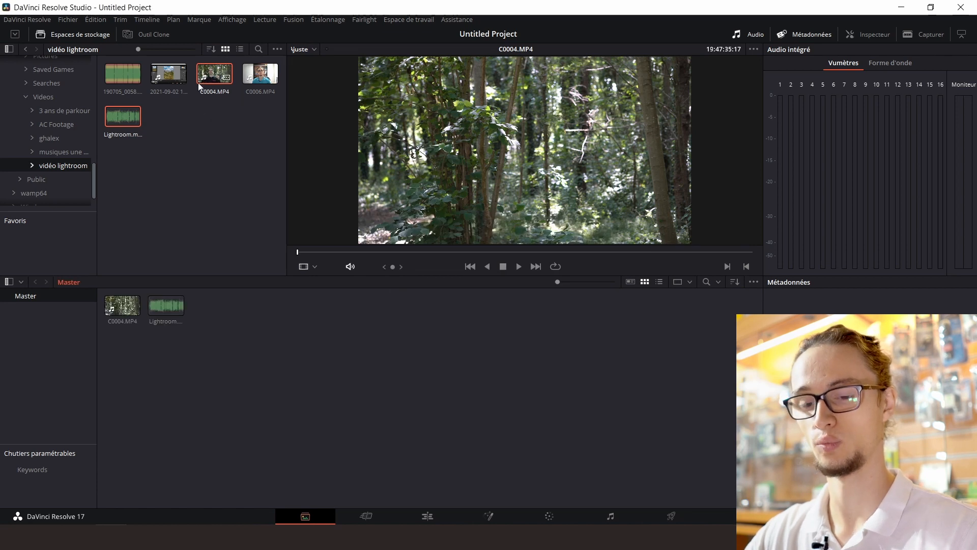
Add the C0004.MP4 clip and the Lightroom audio file to the emptied Master bin again, then select the clip there
left_click(212, 72)
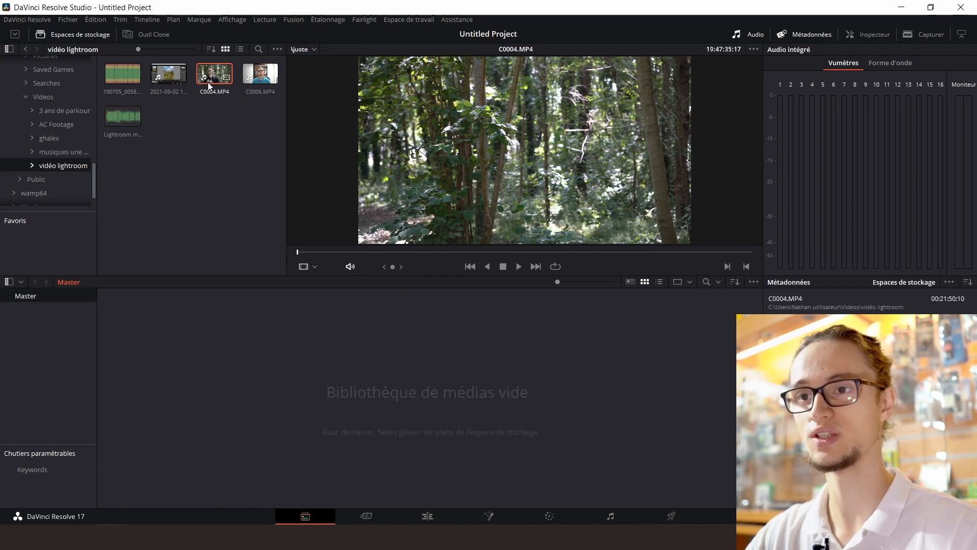
left_click(127, 121, "ctrl")
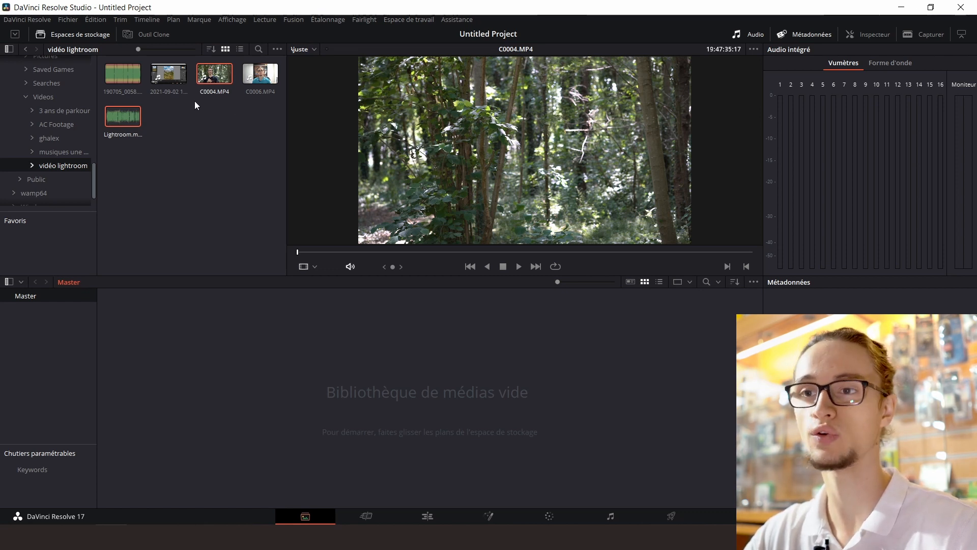
left_click_drag(212, 75, 275, 386)
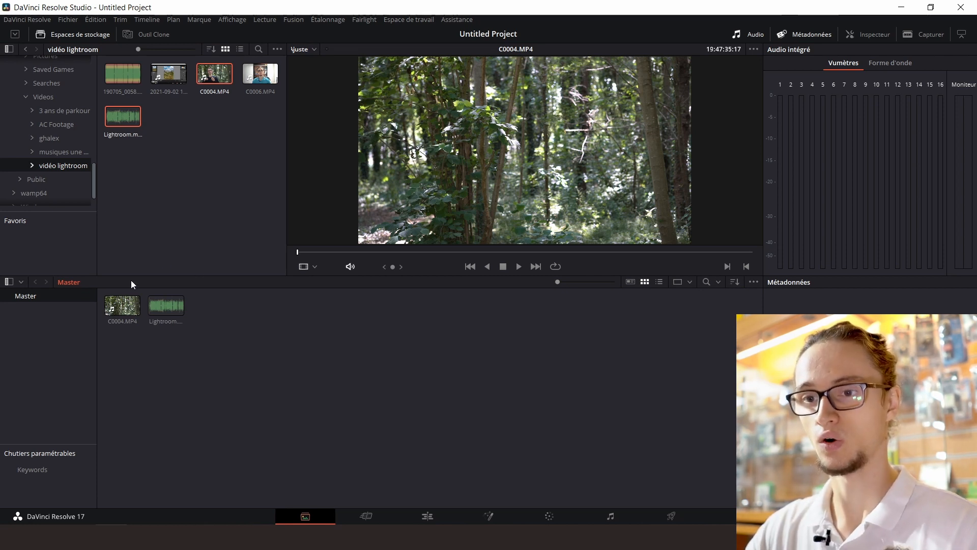
left_click(122, 303)
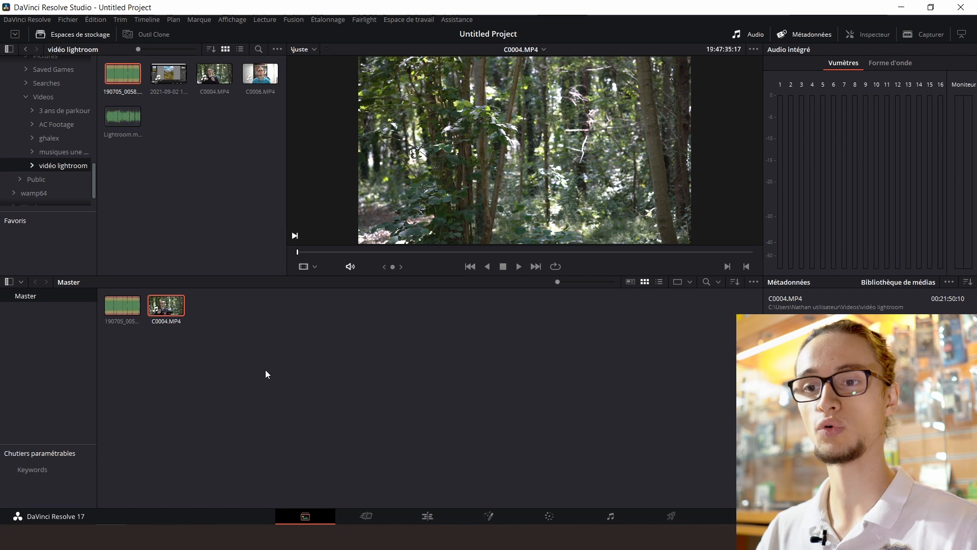
Automatically synchronize the audio of 190705_0058.flac and C0004.MP4 in the Master bin based on waveform
left_click_drag(234, 351, 92, 312)
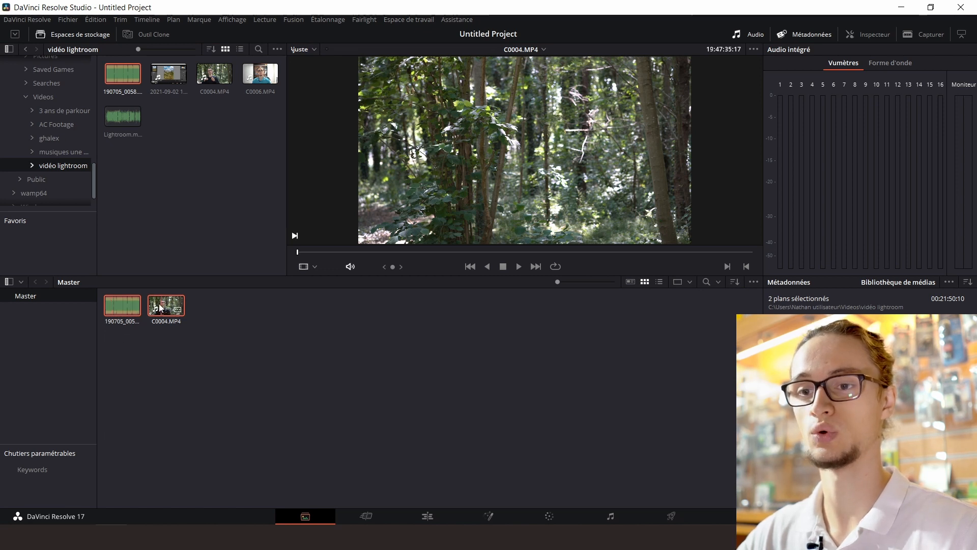
right_click(115, 301)
mouse_move(188, 187)
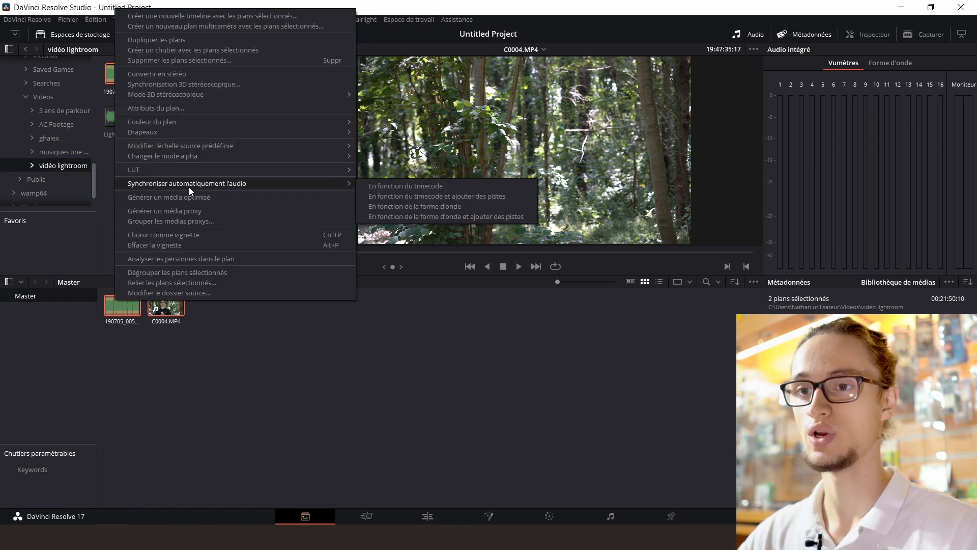
left_click(407, 207)
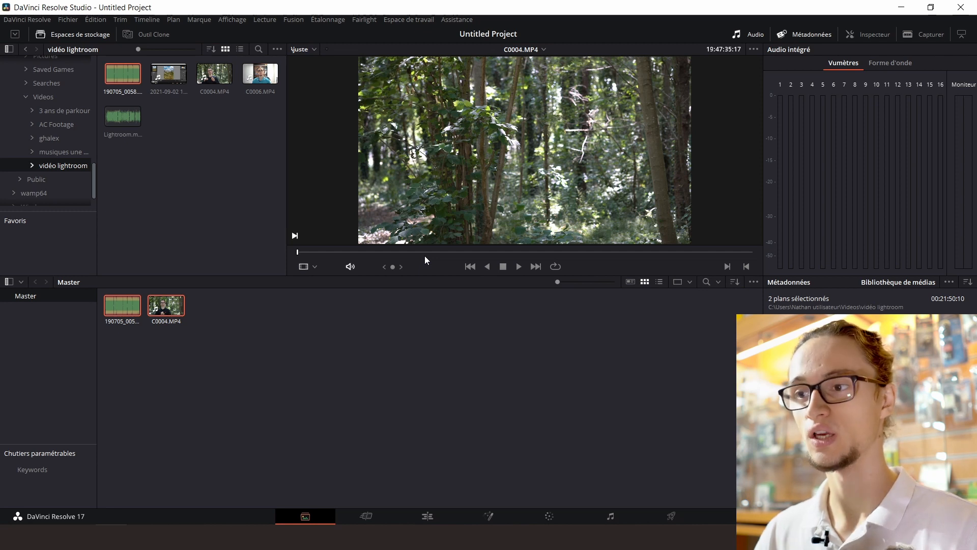
left_click(393, 362)
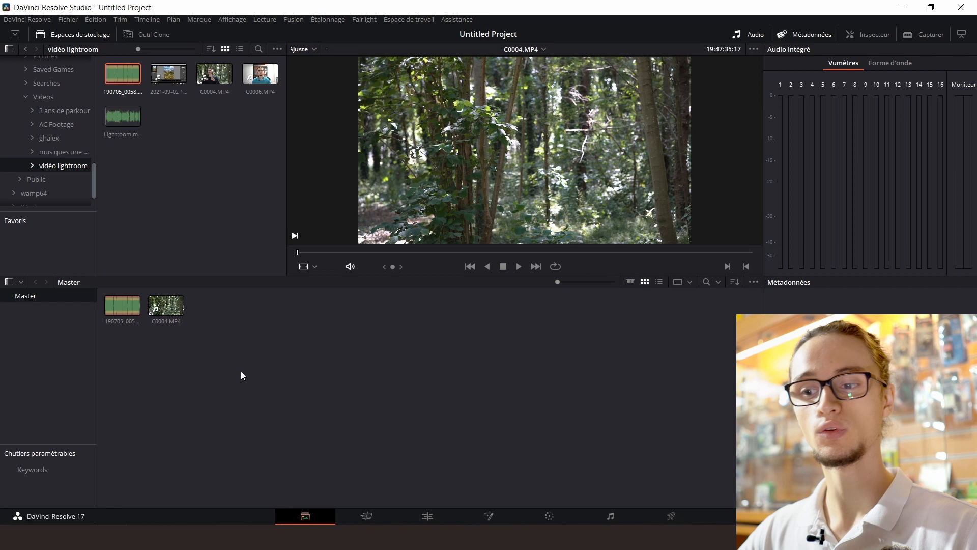
Go to the Cut page and load the C0004.MP4 clip into the source viewer
left_click(376, 512)
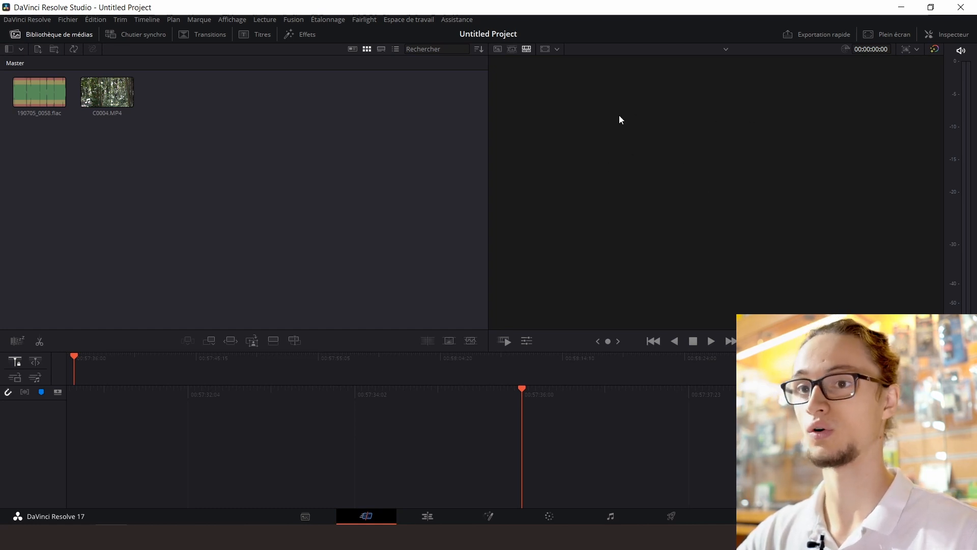
left_click(99, 85)
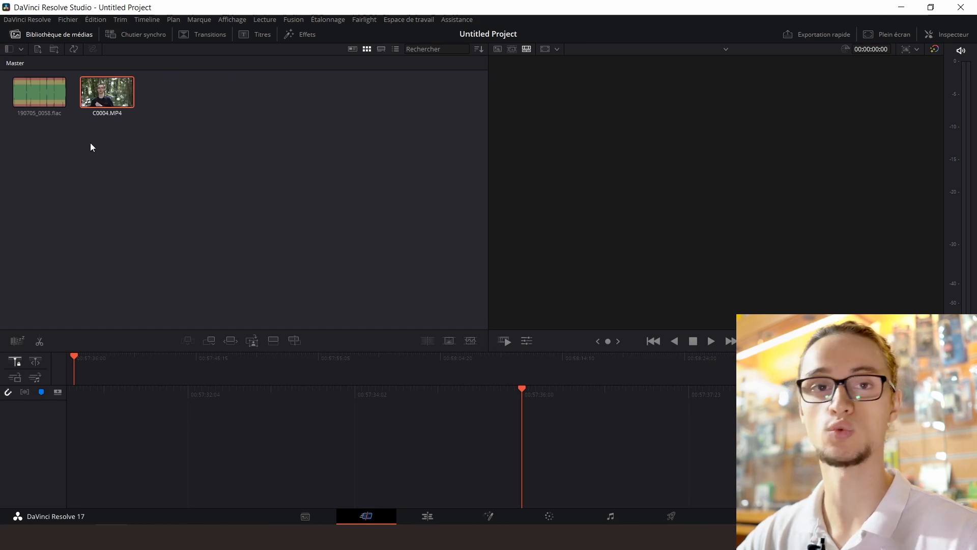
left_click(104, 90)
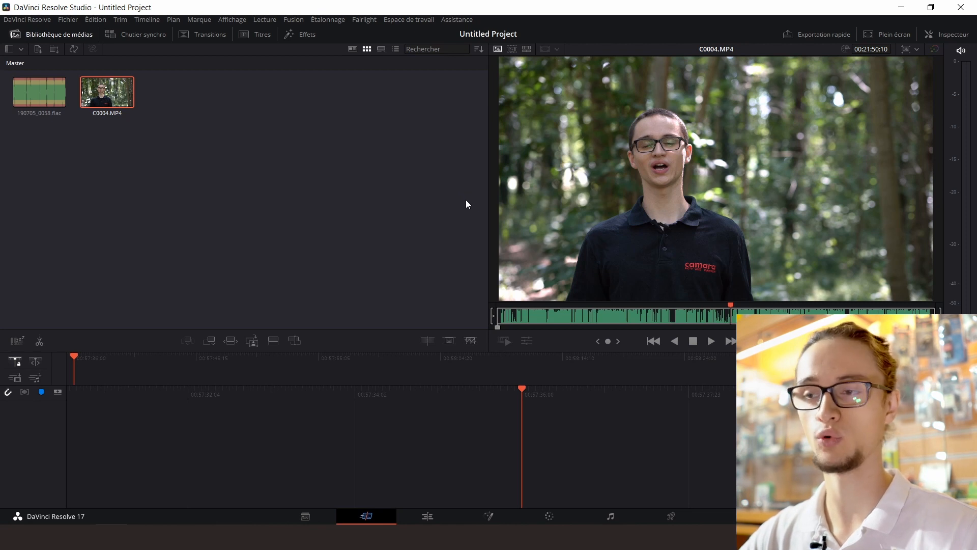
Play the C0004.MP4 source clip from its beginning, pausing to examine the sync clap and the start of the usable speech
left_click_drag(522, 314, 495, 313)
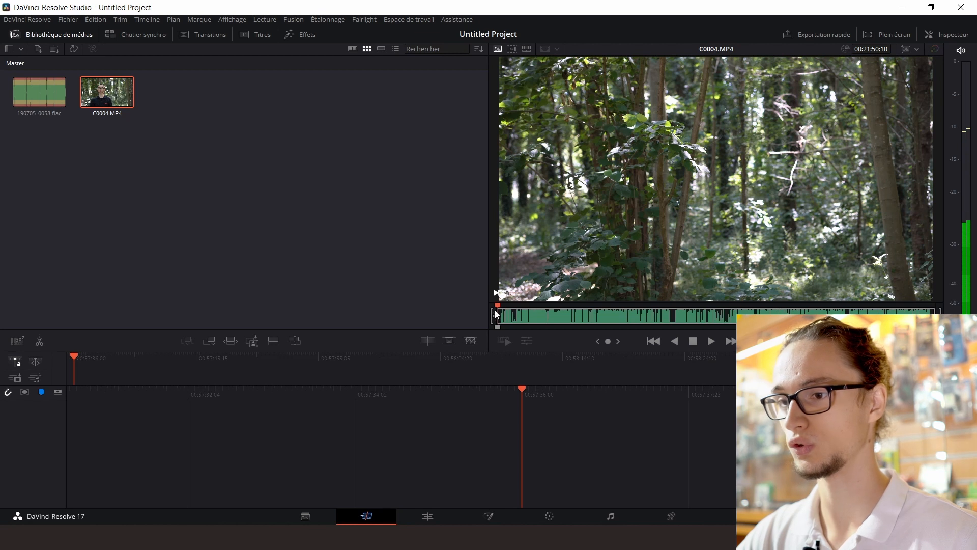
key("space")
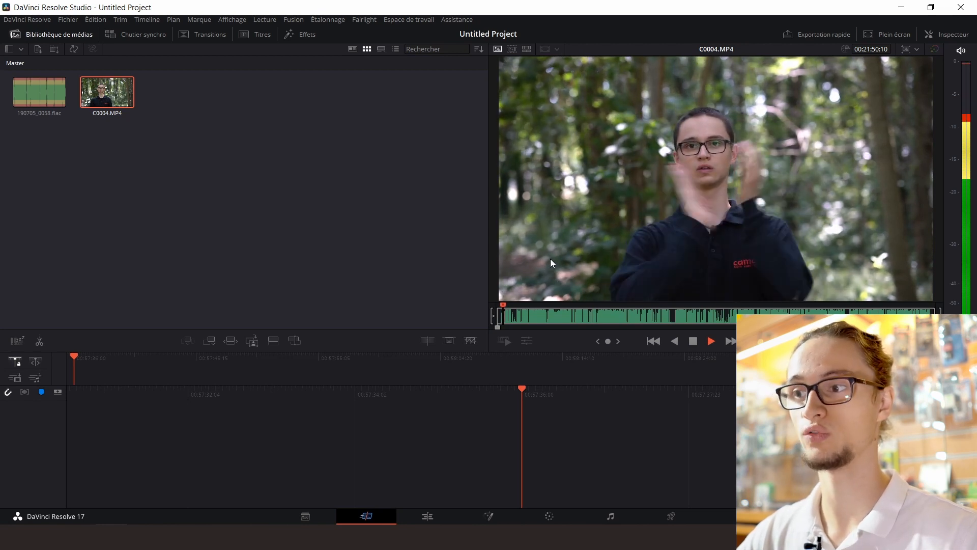
key("space")
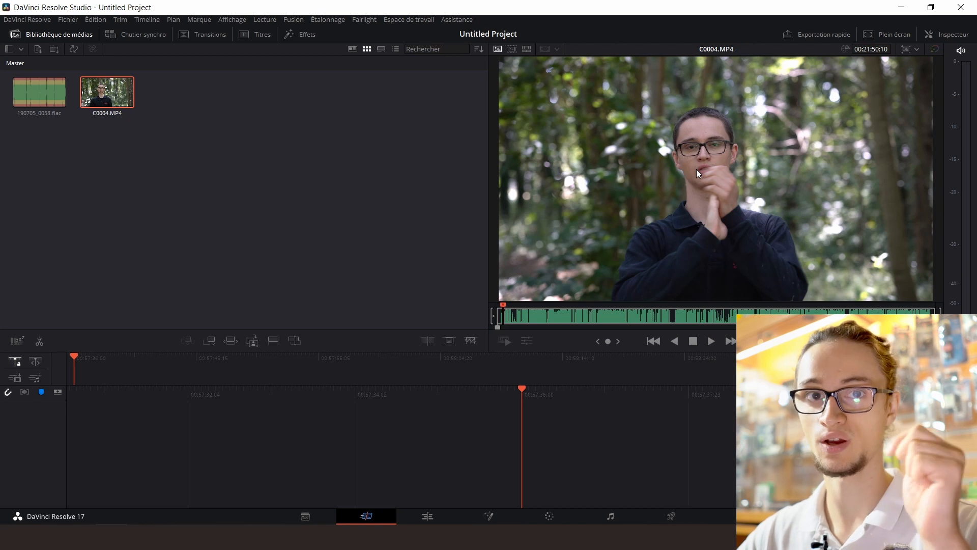
key("space")
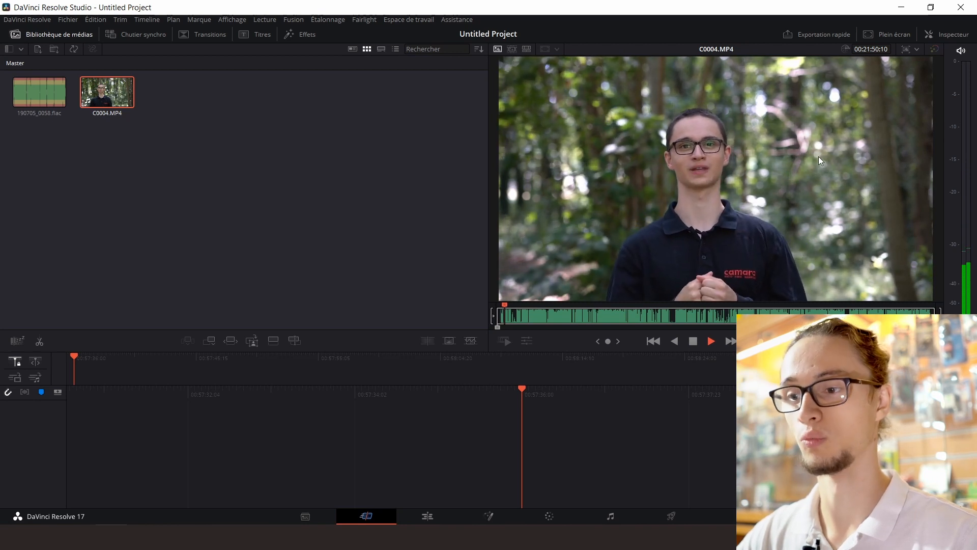
key("space")
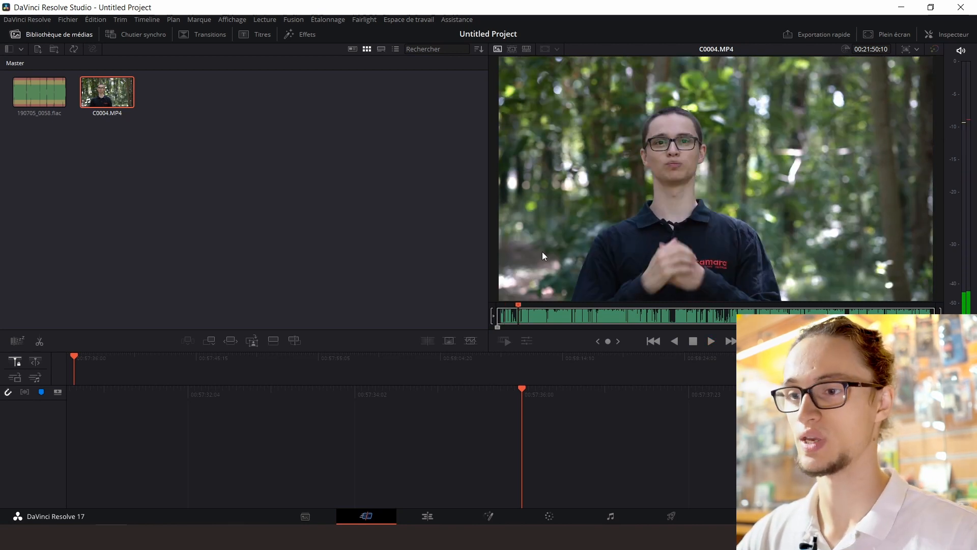
key("space")
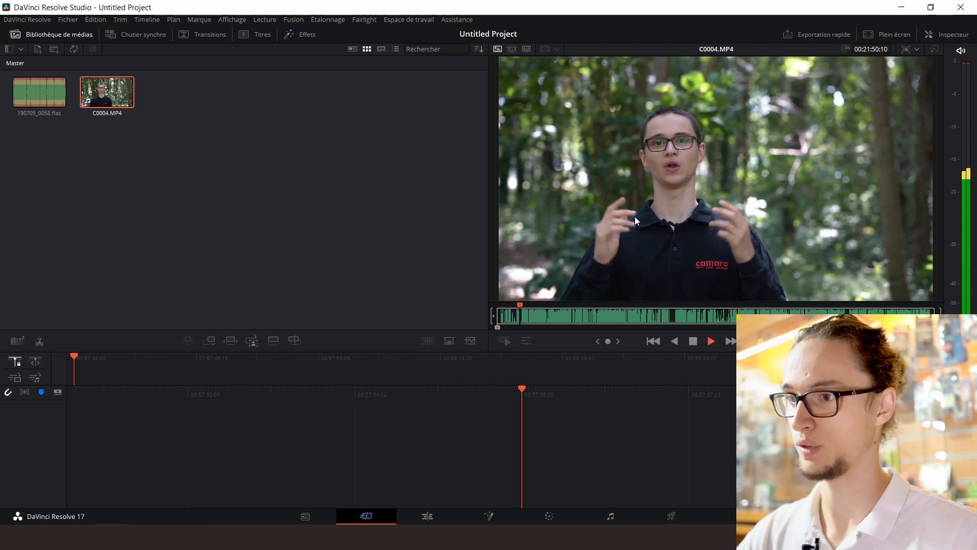
key("space")
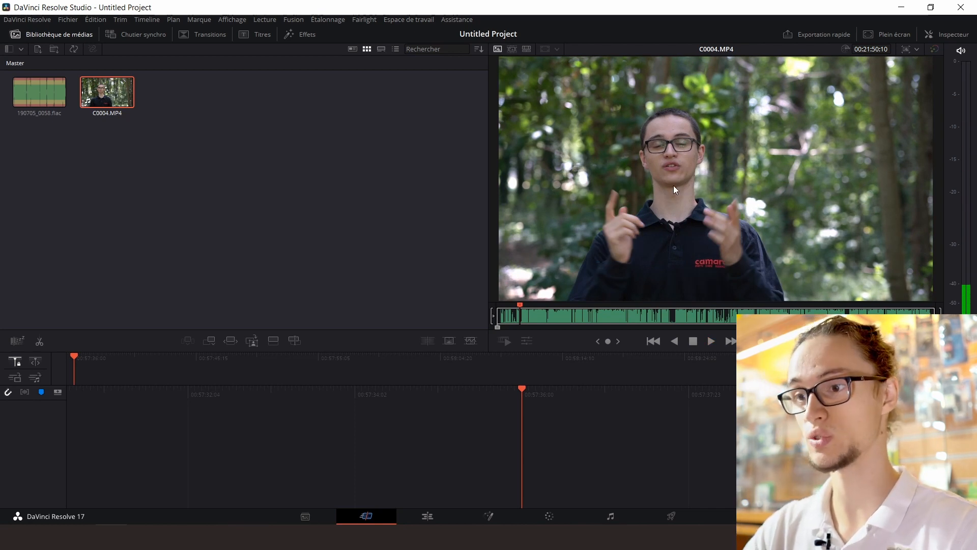
key("space")
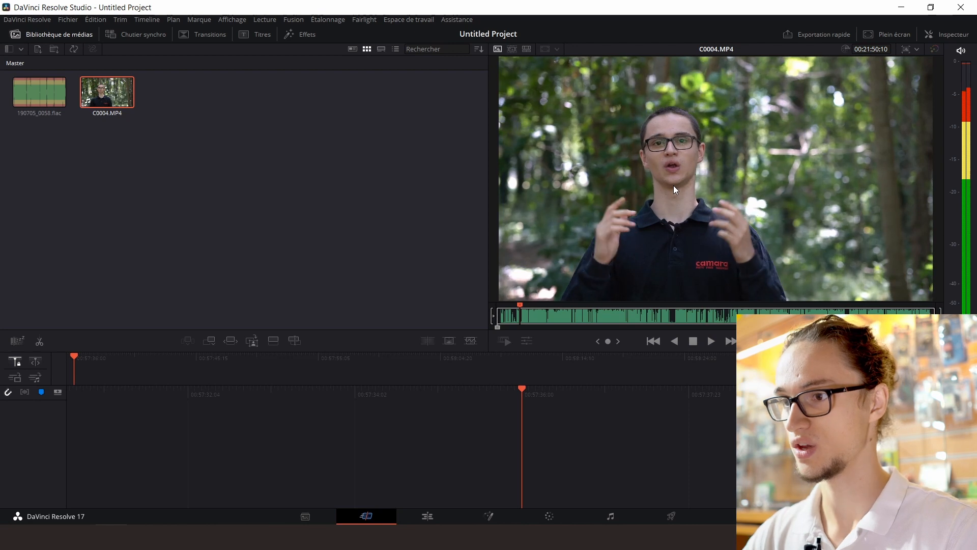
key("space")
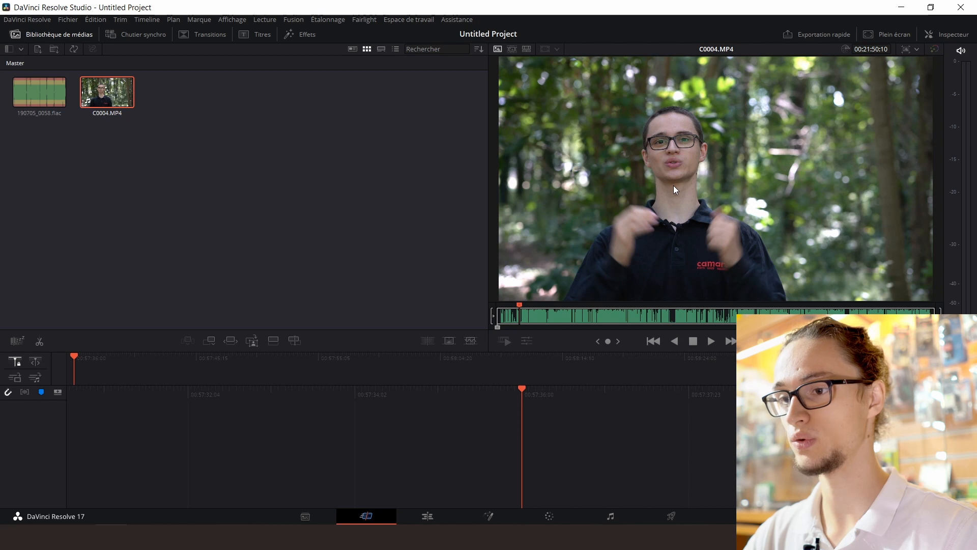
Find the start of the speech in C0004.MP4 and mark in and out points around an excerpt about 1 second 17 frames long
key("j")
key("k")
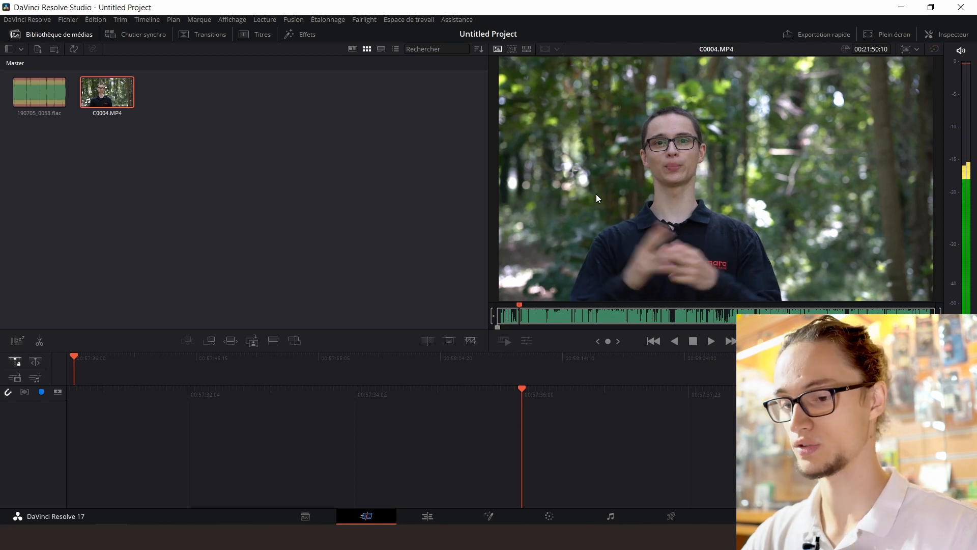
key("i")
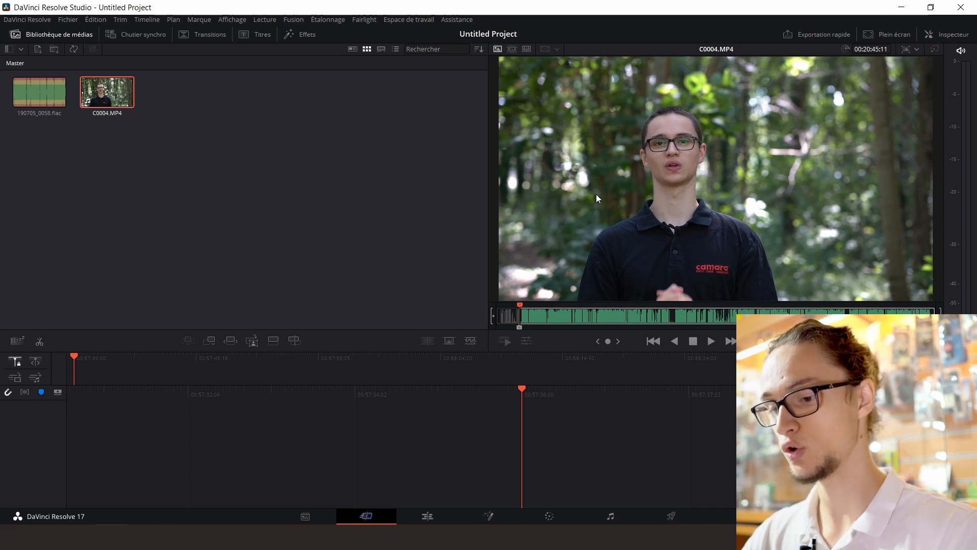
key("o")
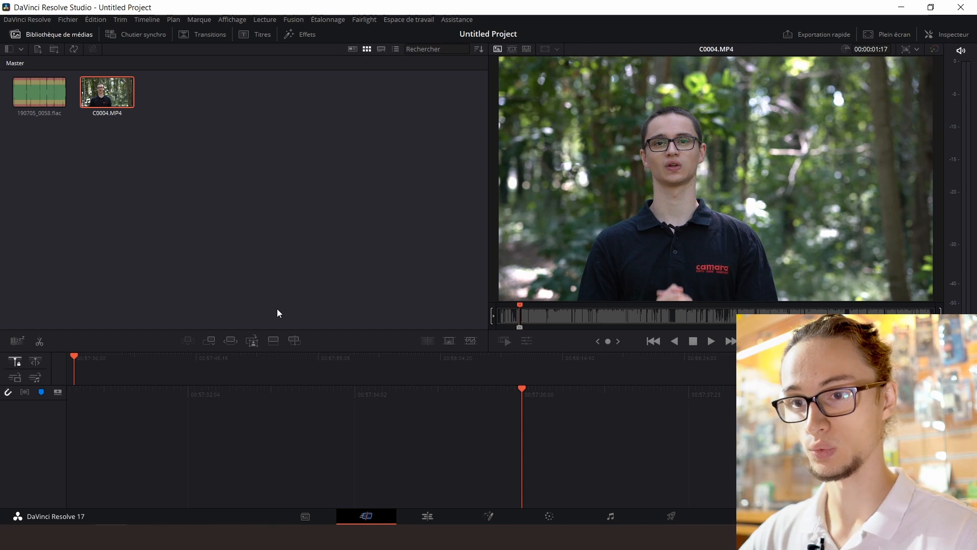
Append the marked C0004.MP4 excerpt to a new timeline and return the playhead to the timeline's start
left_click(209, 341)
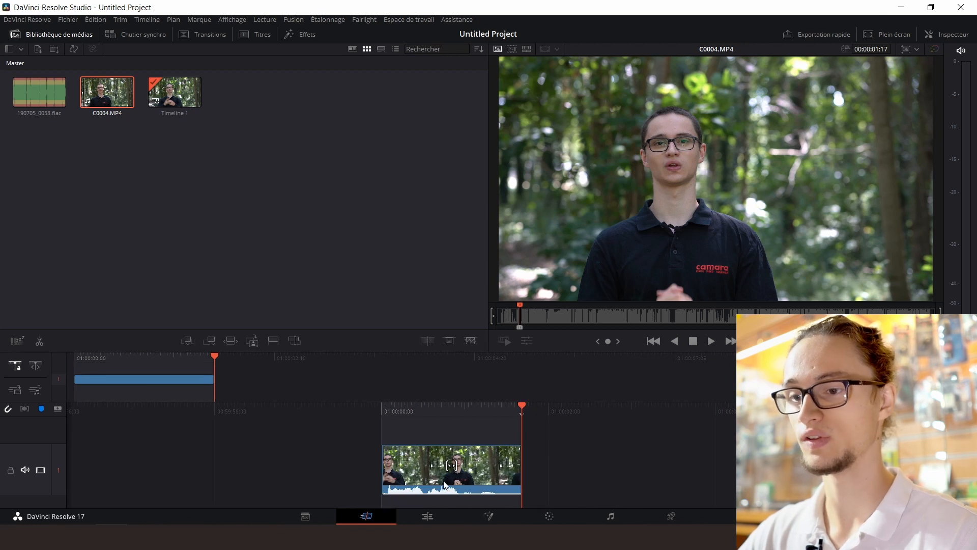
left_click_drag(455, 407, 629, 418)
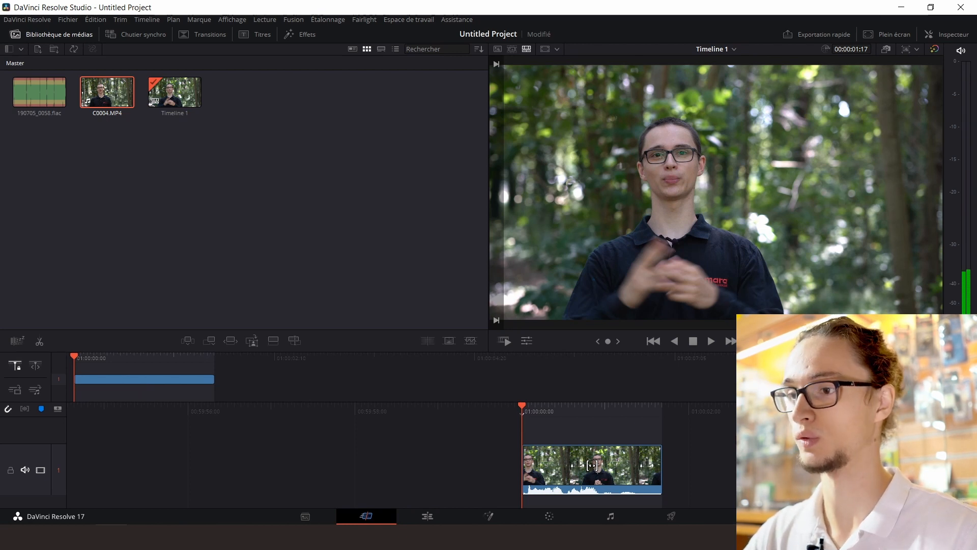
Mark another C0004.MP4 excerpt about 4 seconds 7 frames long and append it to the end of the timeline
key("space")
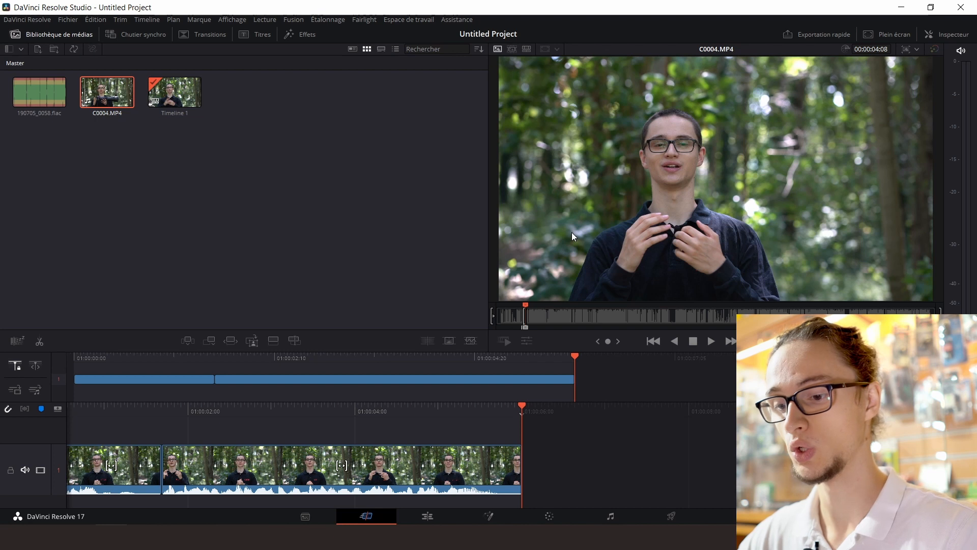
key("i")
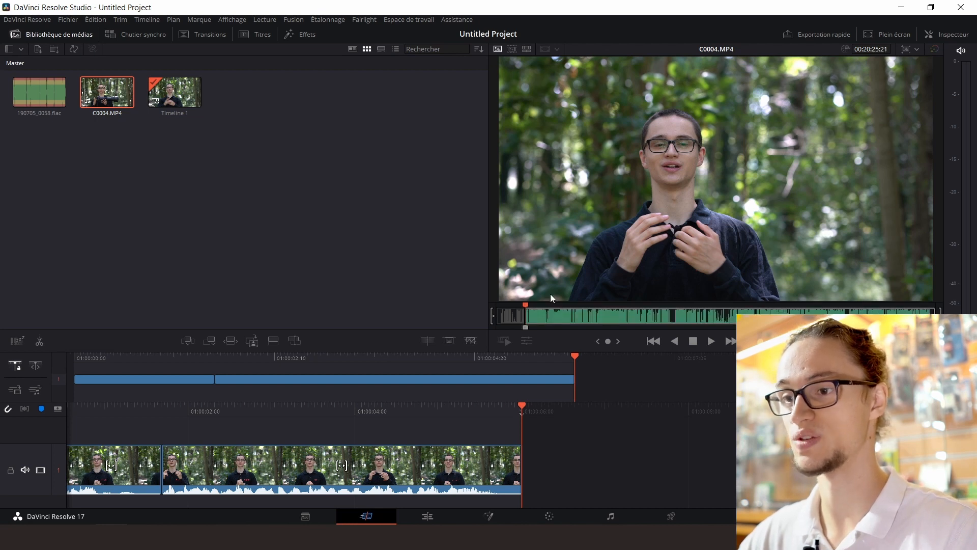
key("space")
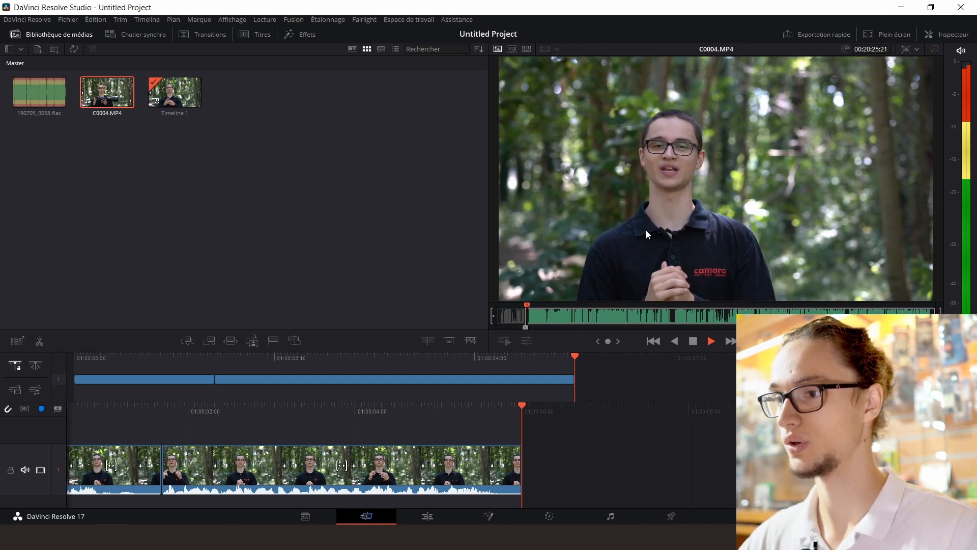
key("space")
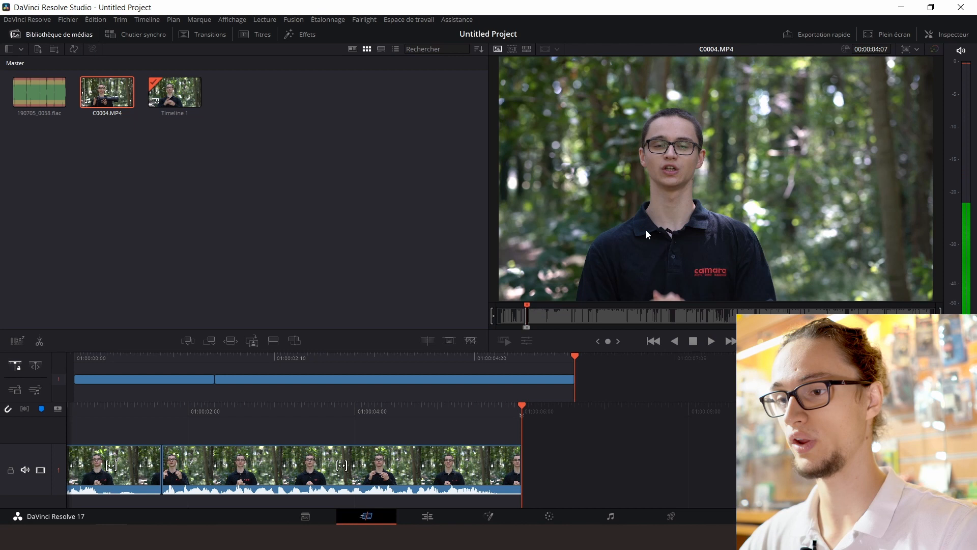
left_click(211, 344)
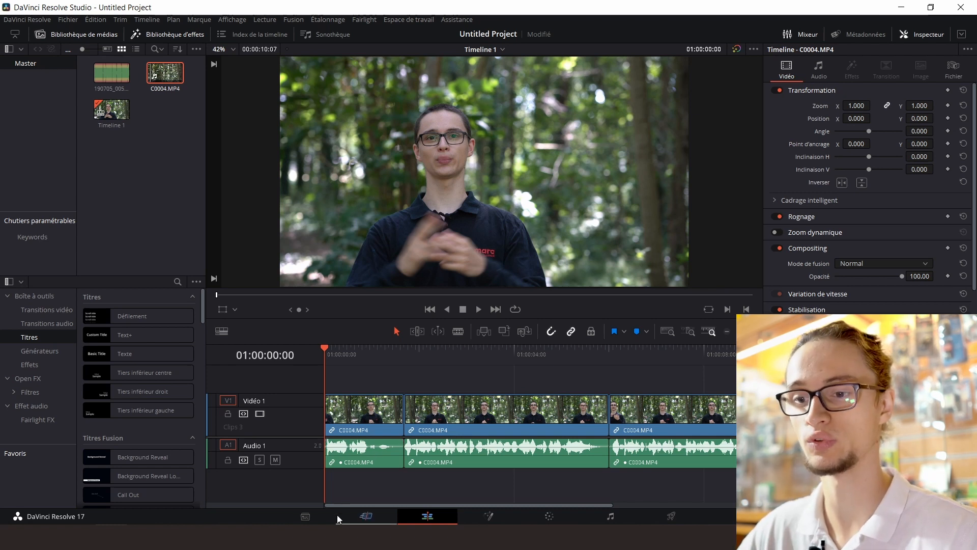
Import joubarbe paysage montagne.jpg from the Paysages folder and place it on a new video track about 13 frames into the timeline
left_click(295, 514)
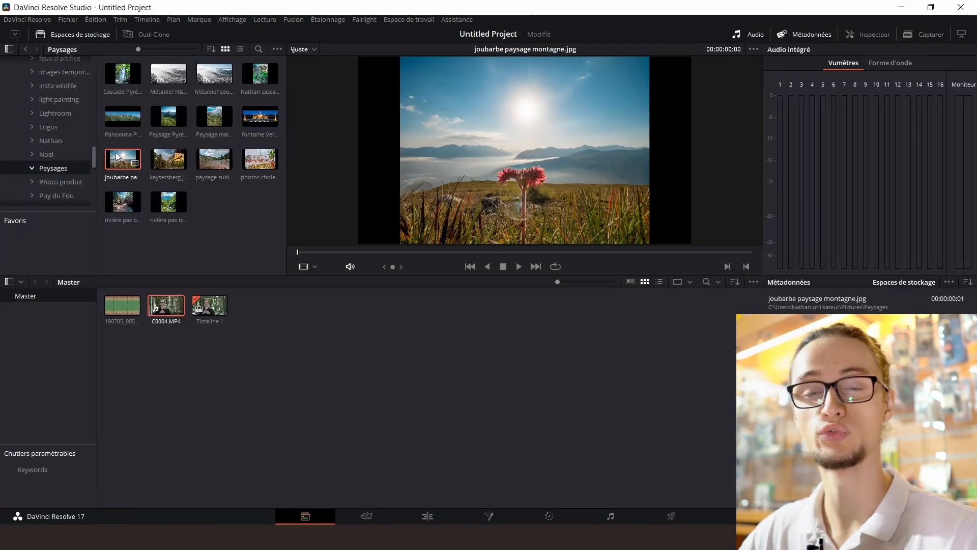
left_click_drag(116, 157, 284, 348)
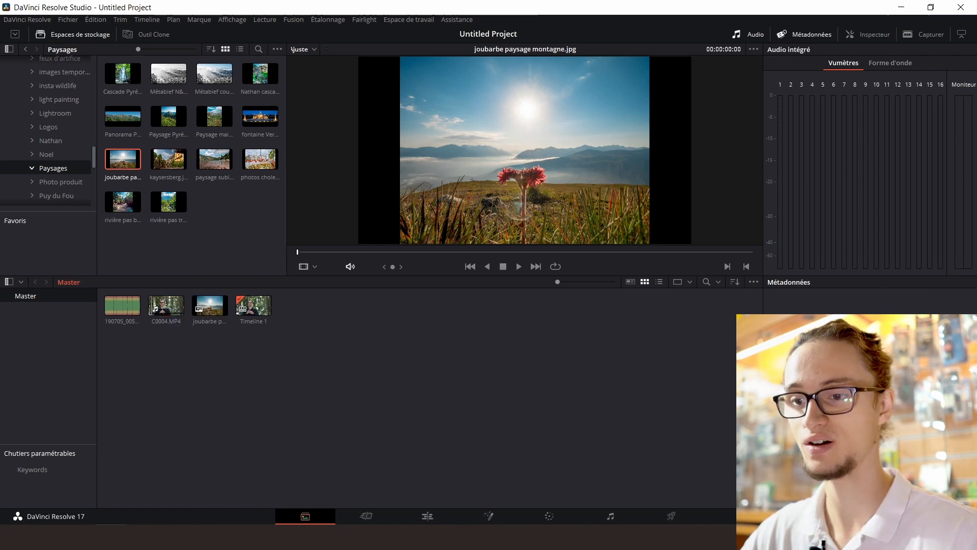
left_click(427, 516)
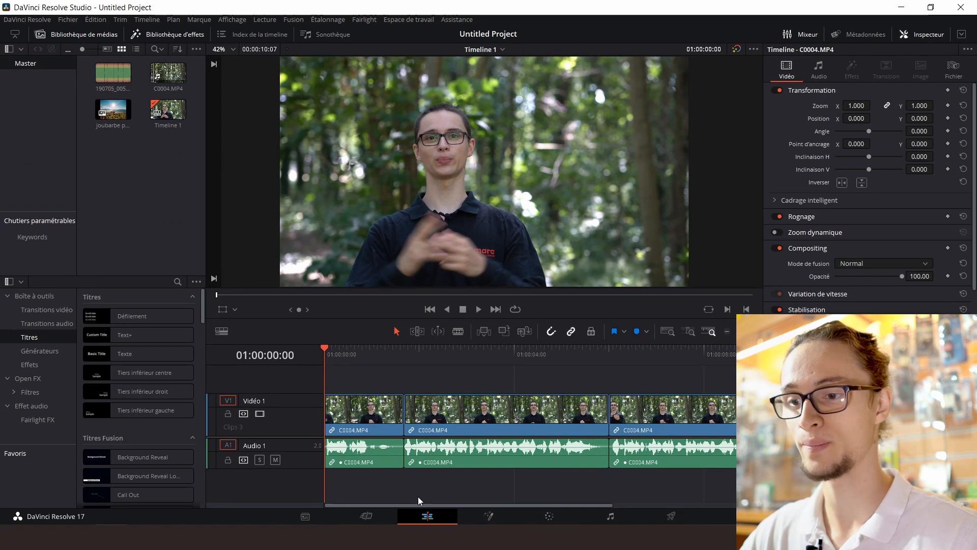
left_click(94, 34)
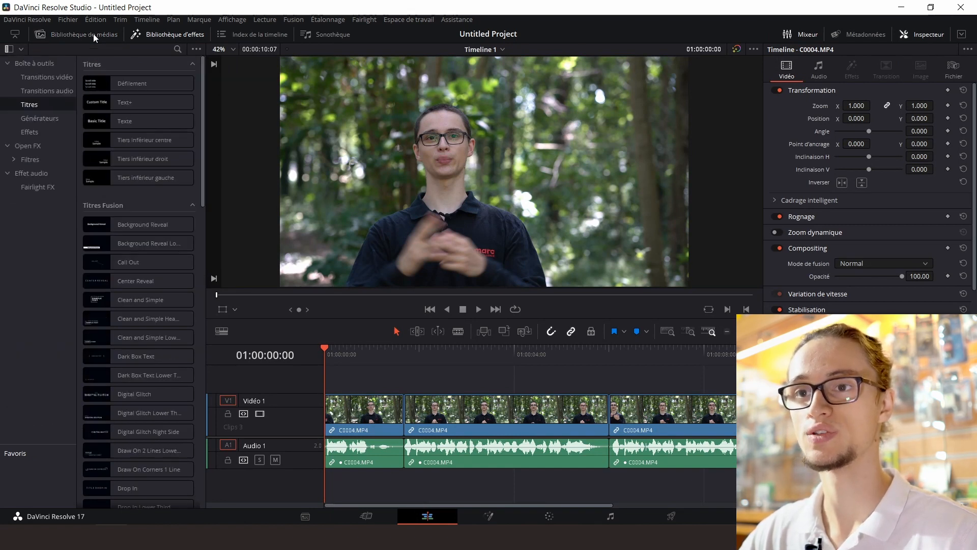
left_click(59, 34)
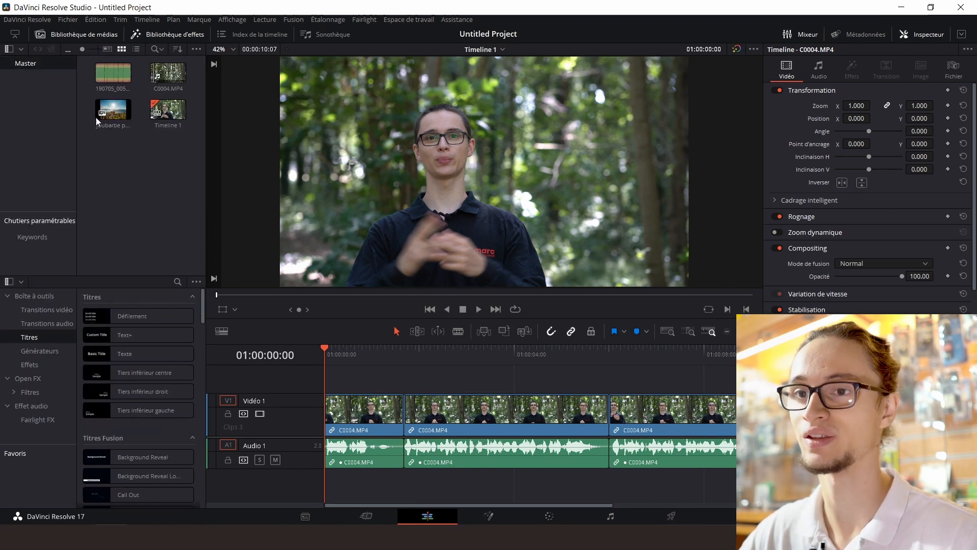
left_click_drag(115, 116, 349, 380)
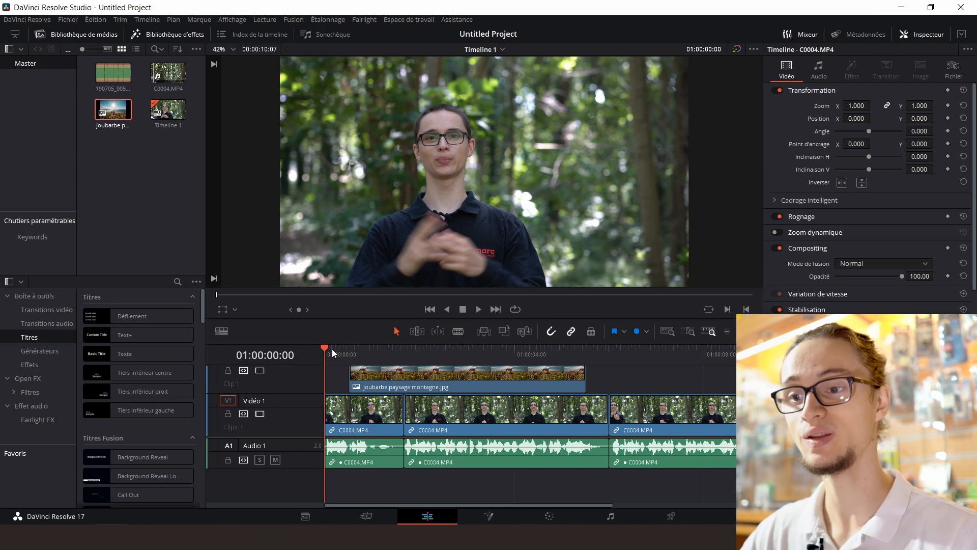
Play the opening of the timeline from its start to check how the mountain image covers the footage
key("space")
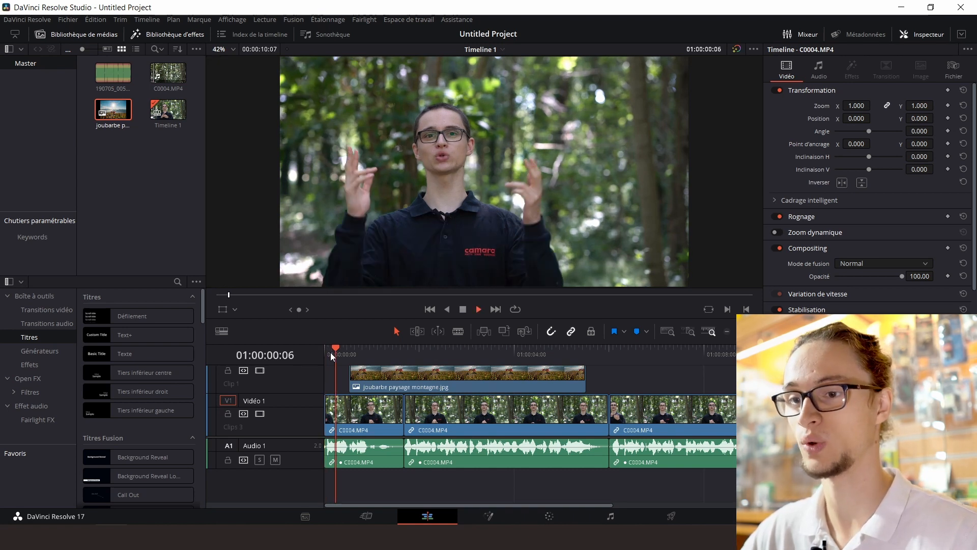
left_click_drag(367, 351, 322, 353)
key("space")
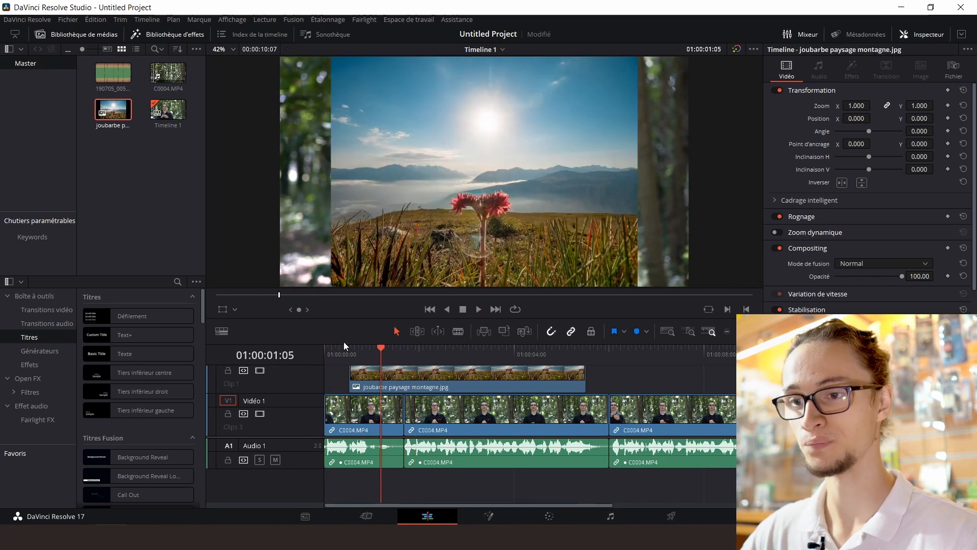
Set the mountain image's zoom to 1.350 on both axes so it fills the frame, and save the project
left_click(349, 351)
left_click(369, 373)
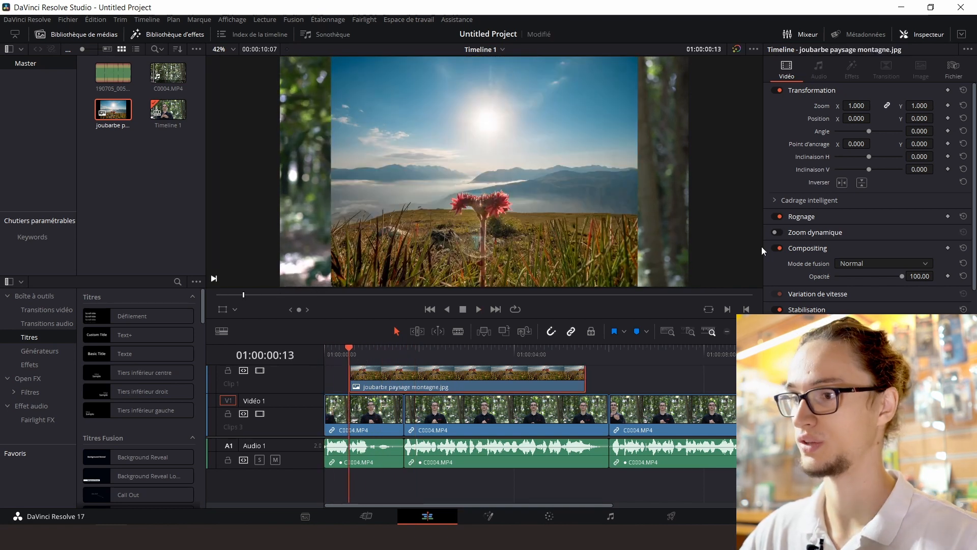
left_click_drag(857, 106, 874, 106)
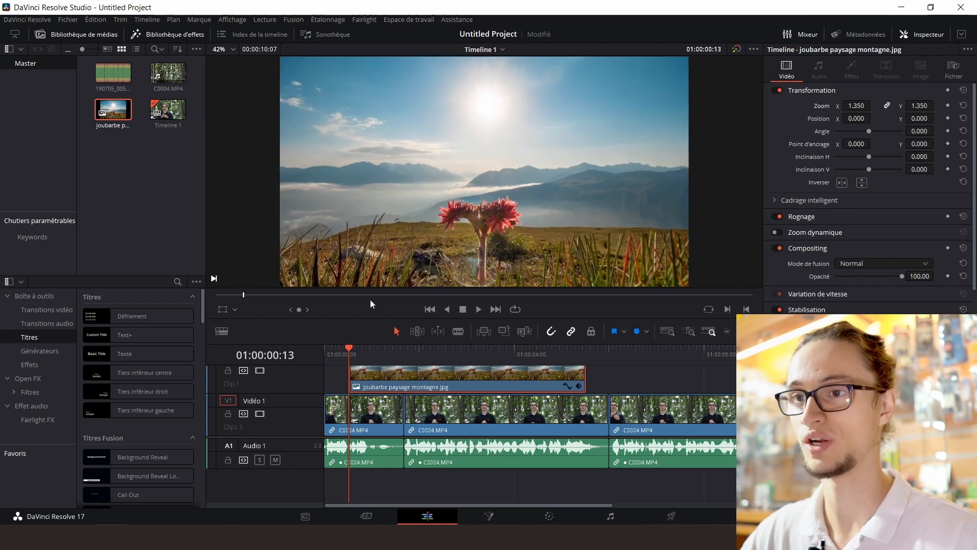
key("ctrl+s")
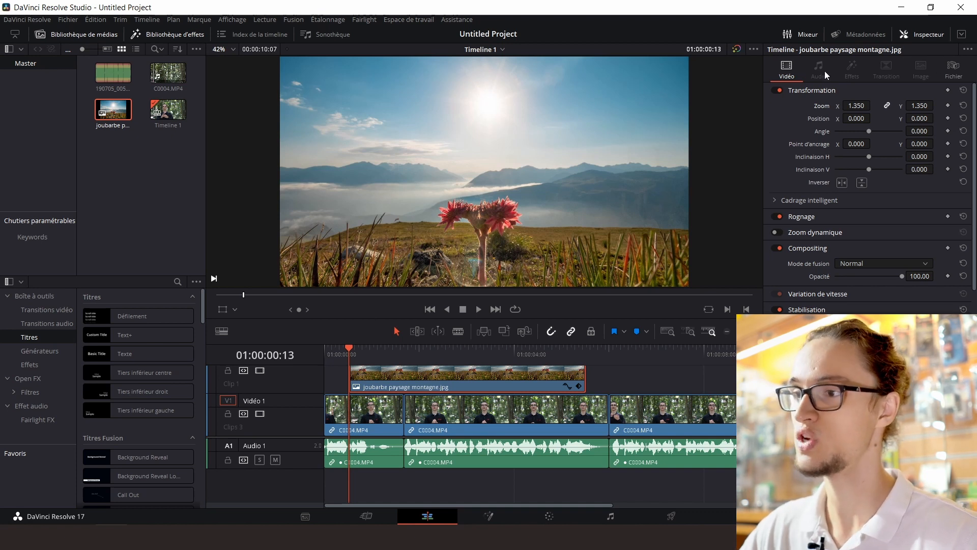
Enable Zoom dynamique on the mountain image with Linéaire easing and play the clip to preview the motion
left_click(920, 36)
left_click(919, 36)
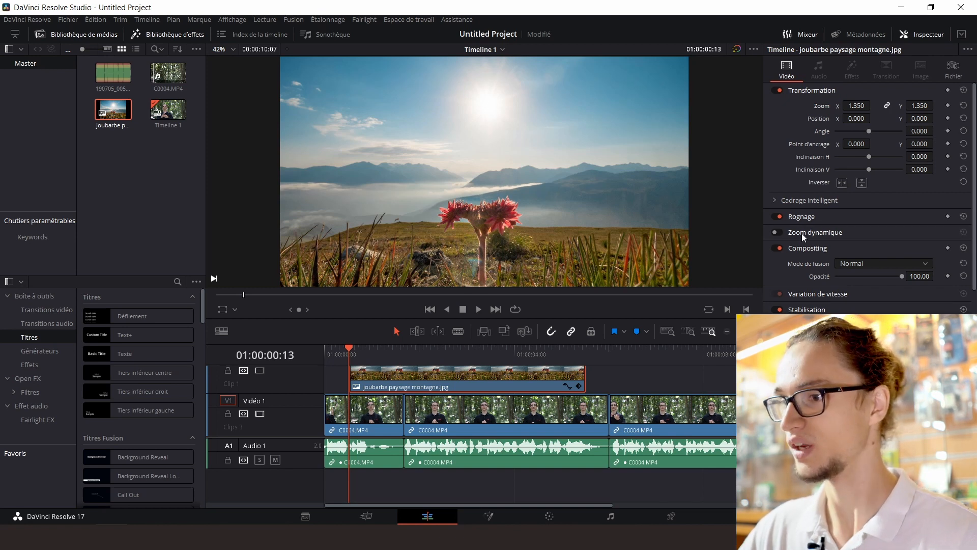
scroll(801, 235, "down", 2)
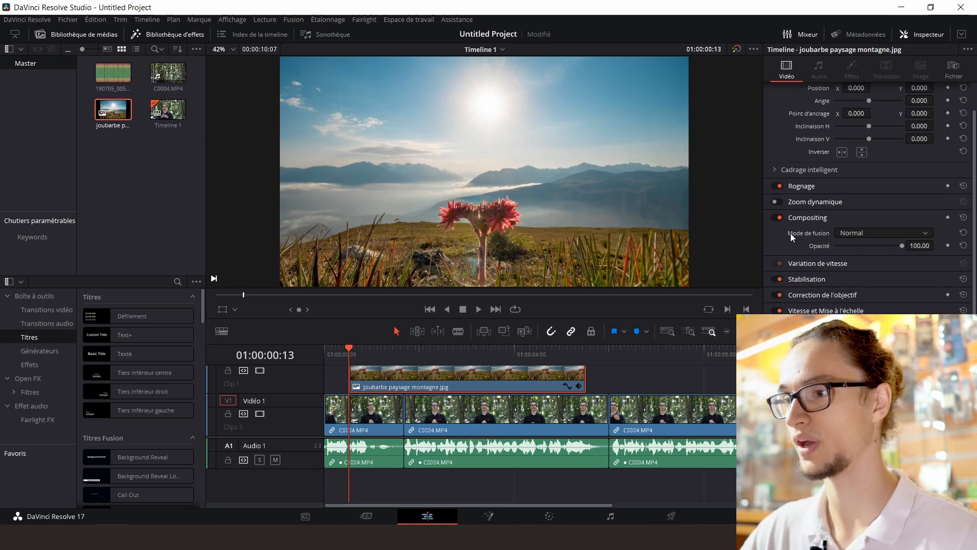
left_click(809, 202)
left_click(779, 202)
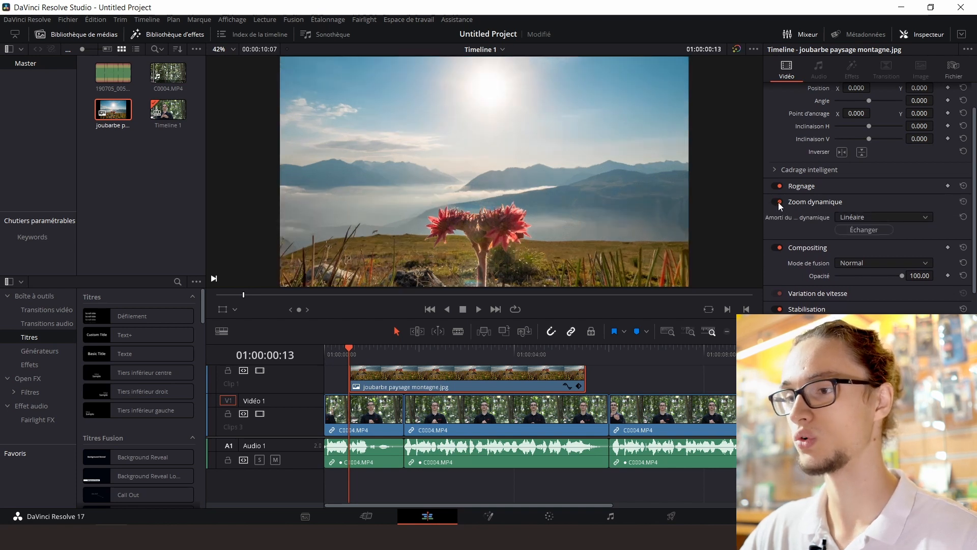
left_click(778, 203)
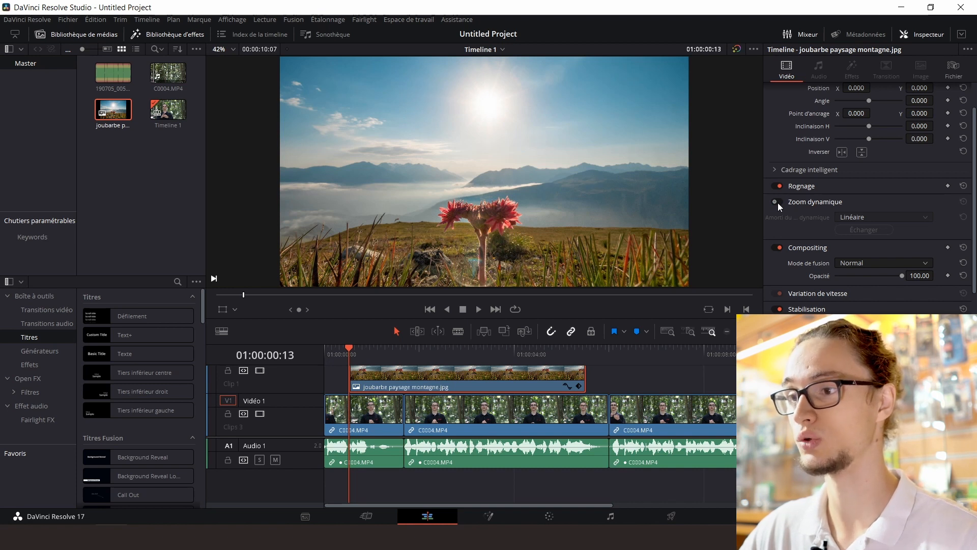
left_click(777, 203)
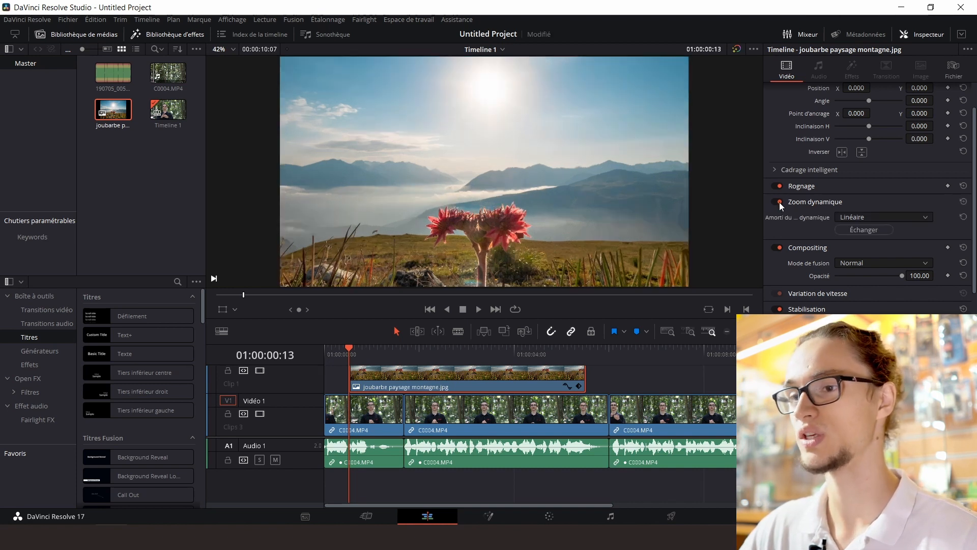
left_click(851, 218)
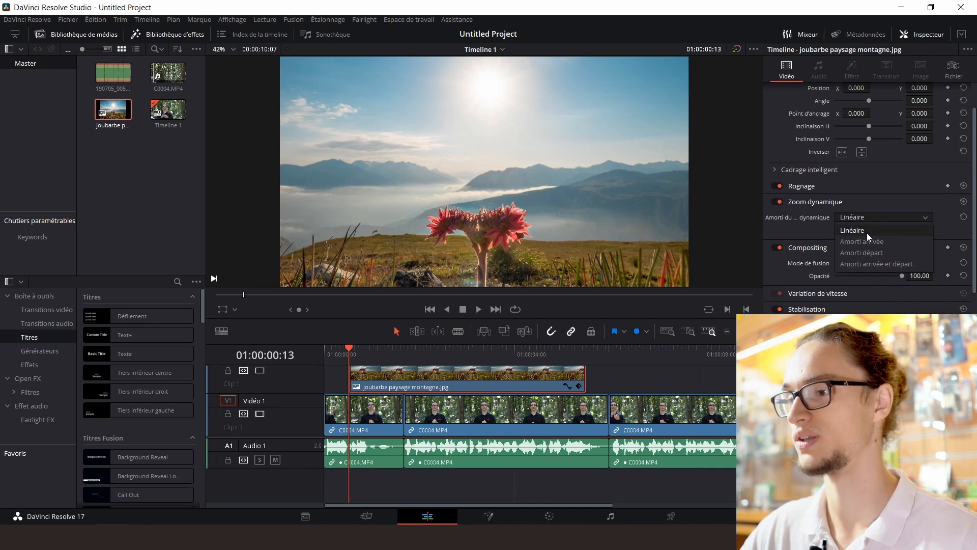
left_click(858, 227)
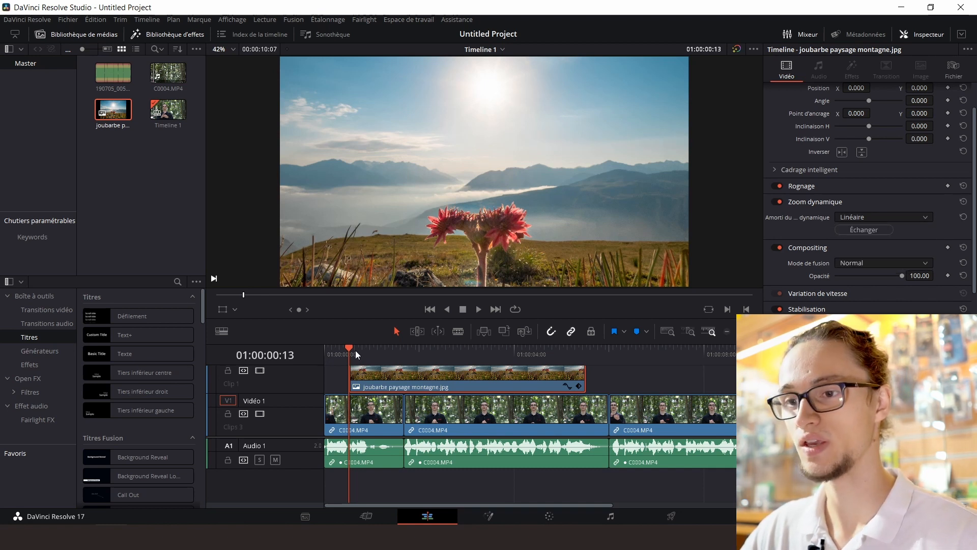
key("space")
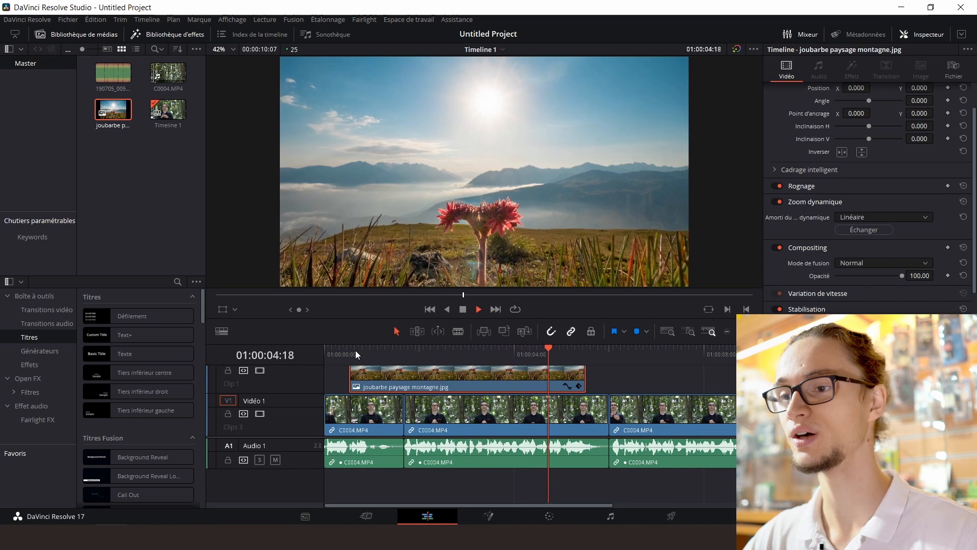
key("space")
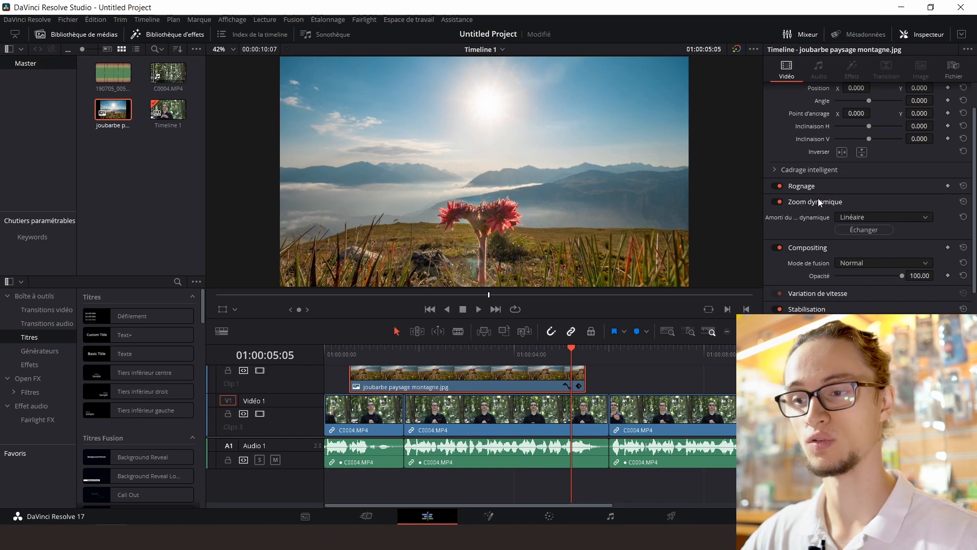
Keep the easing at Linéaire, reverse the dynamic zoom's direction on the mountain image, and scrub through the clip to check it
left_click(859, 218)
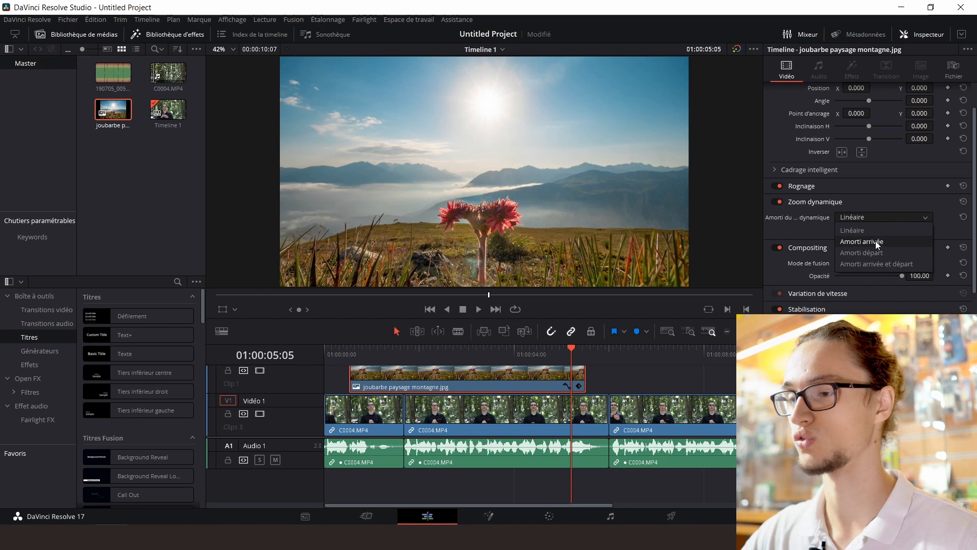
left_click(855, 230)
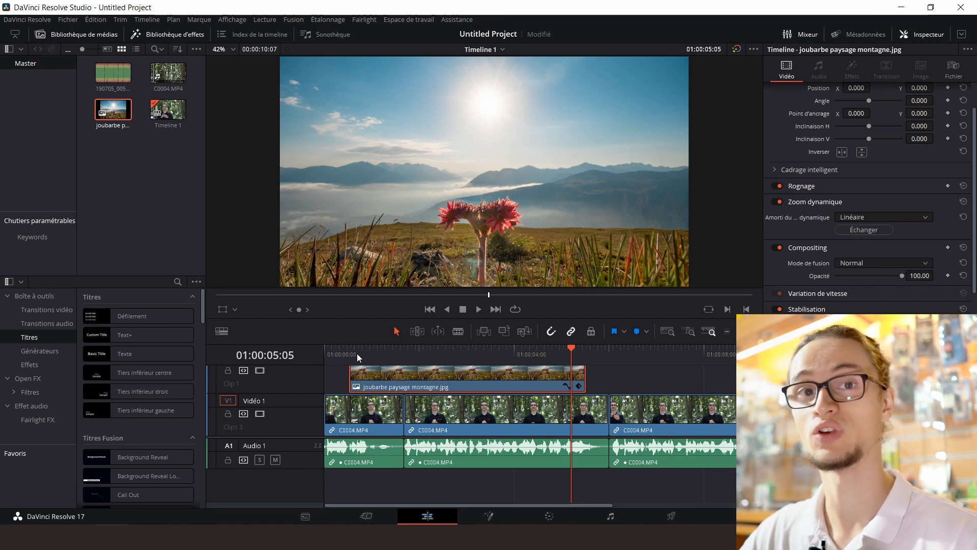
left_click(851, 230)
left_click_drag(349, 347, 536, 356)
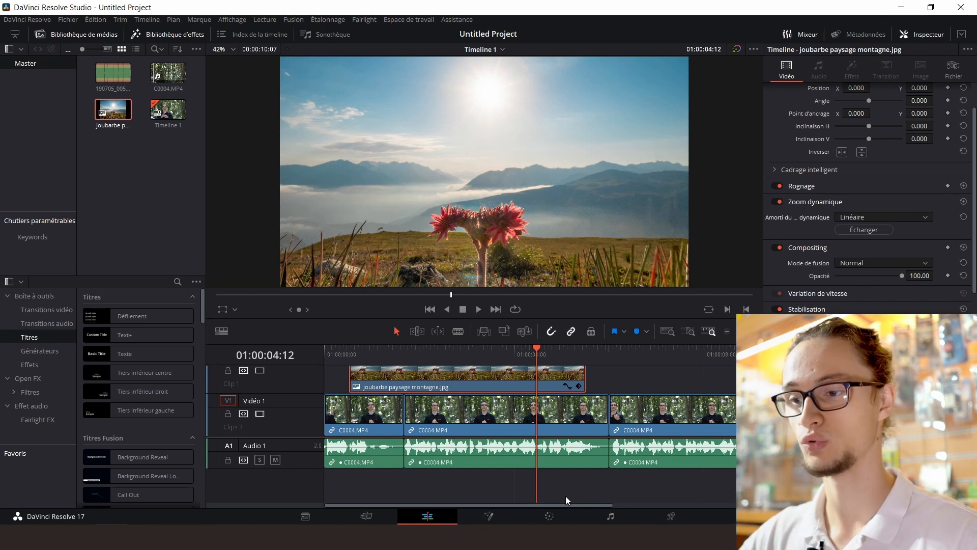
Go to the Deliver page and name the export file "Vidéo tuto"
left_click(672, 518)
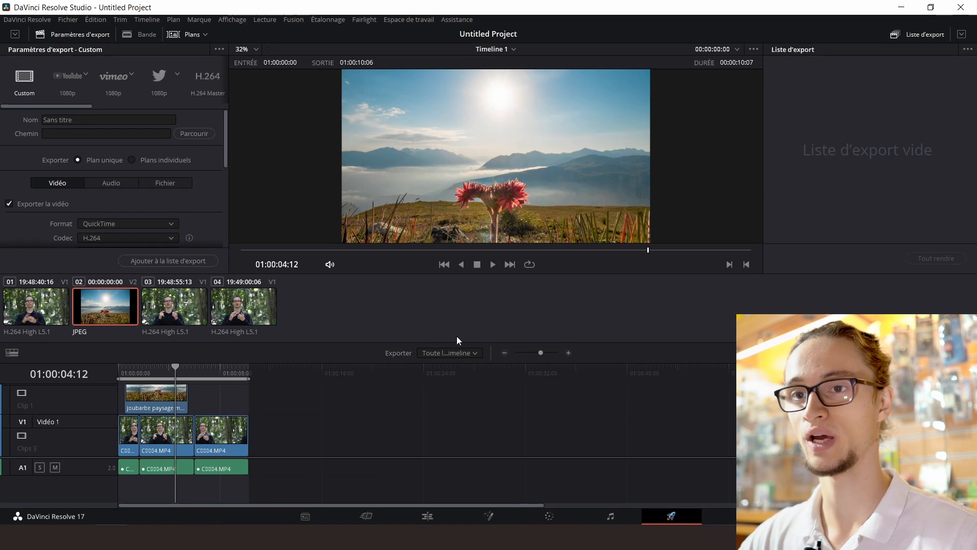
left_click(77, 118)
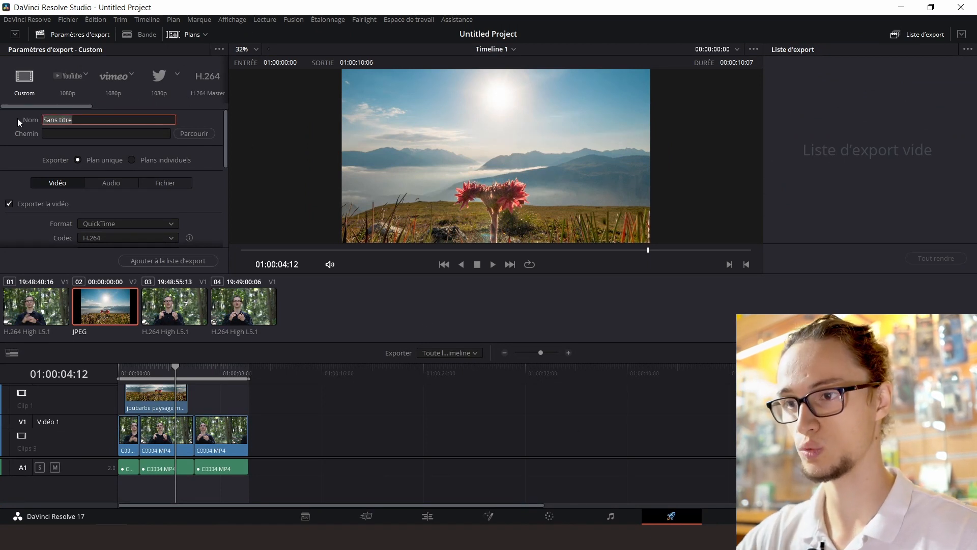
type("V")
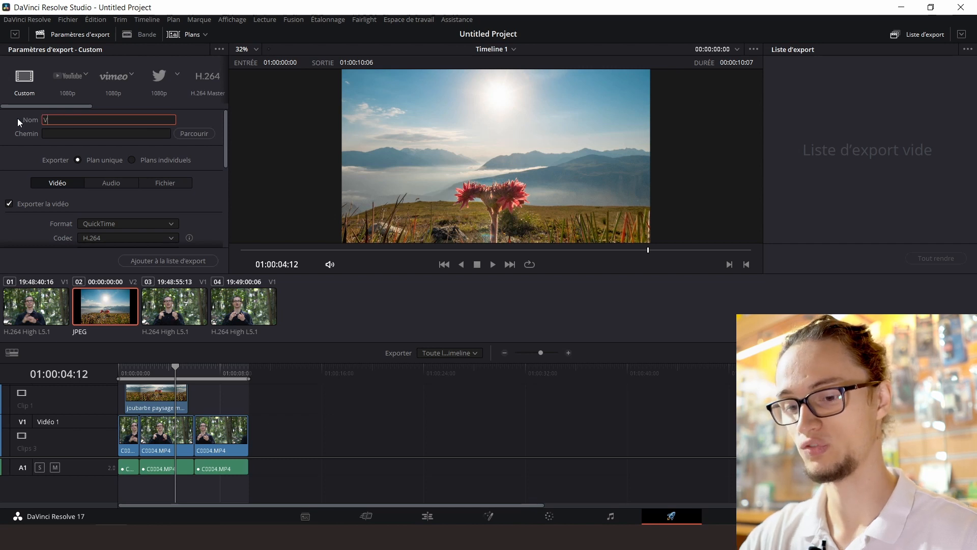
type("idéo tuto")
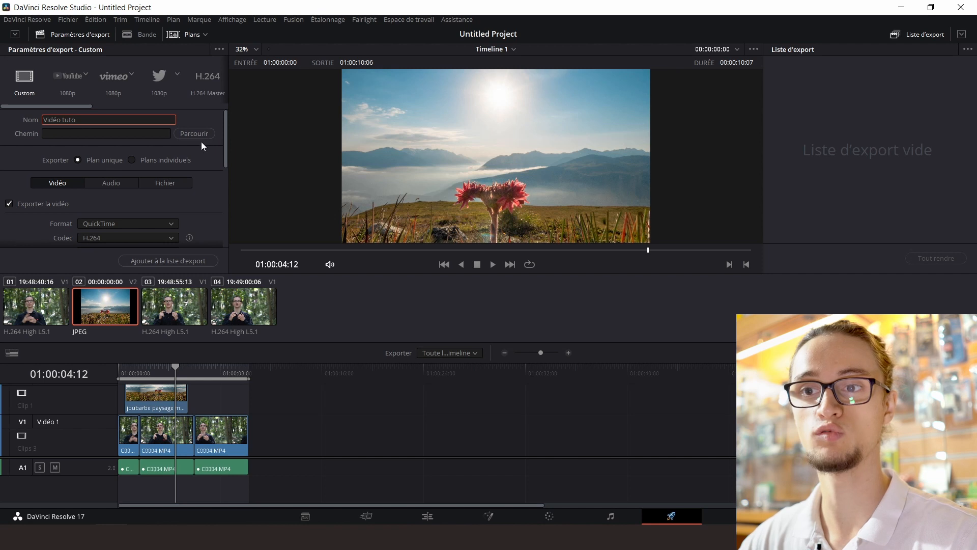
Set the video export format to MP4
scroll(199, 154, "down", 2)
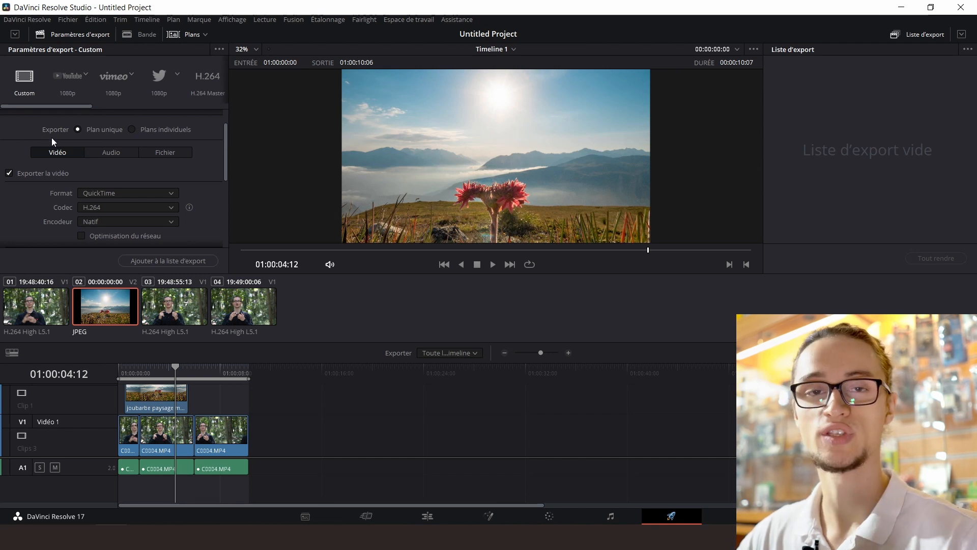
left_click(100, 192)
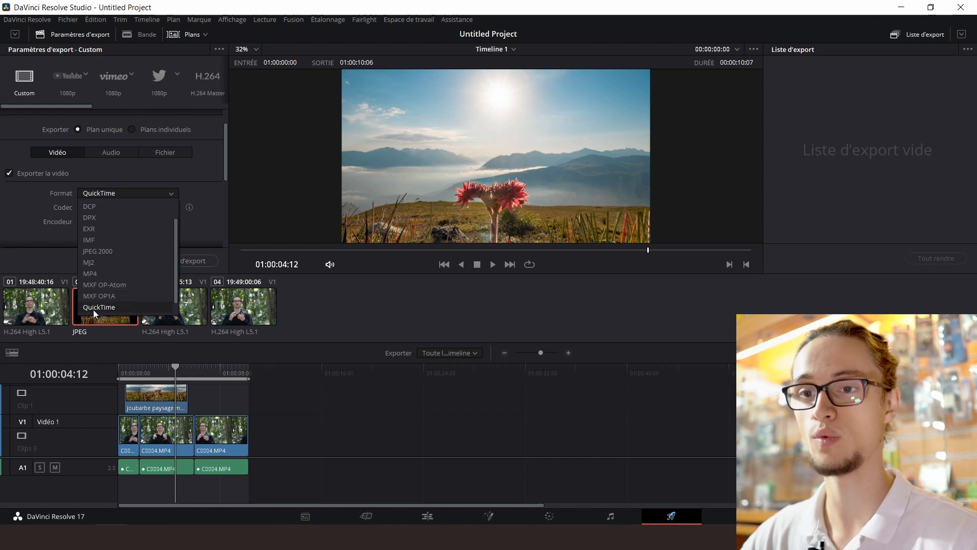
left_click(91, 272)
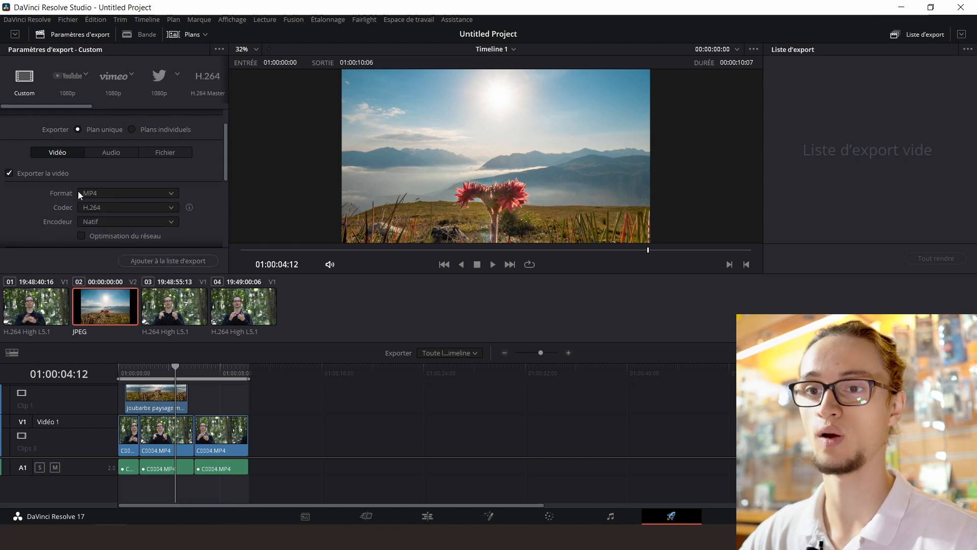
Choose H.264 as the codec for the MP4 video export
scroll(34, 193, "down", 1)
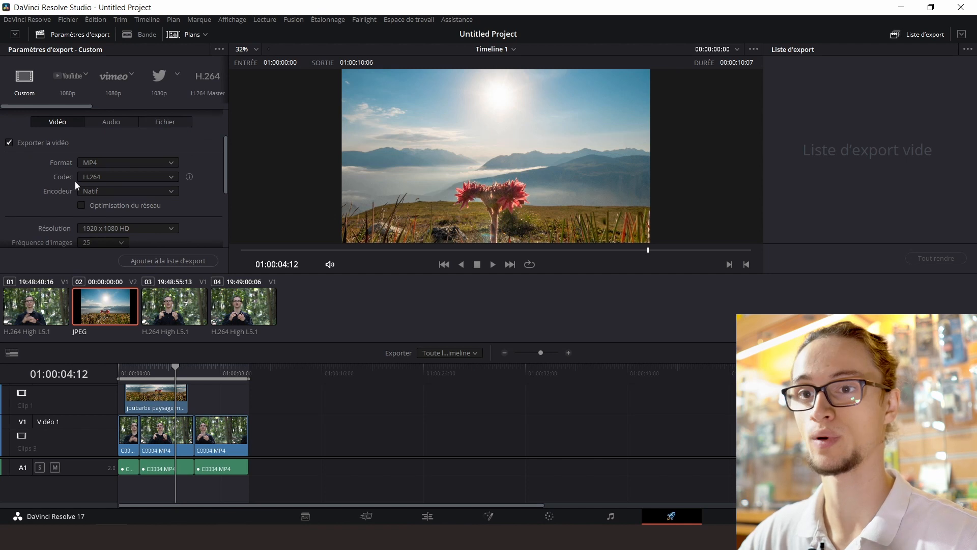
left_click(91, 179)
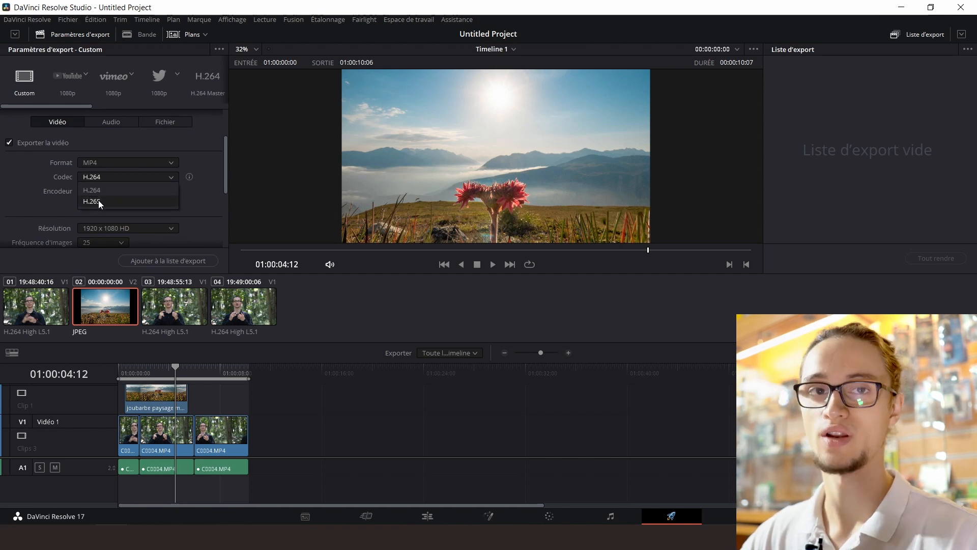
left_click(98, 191)
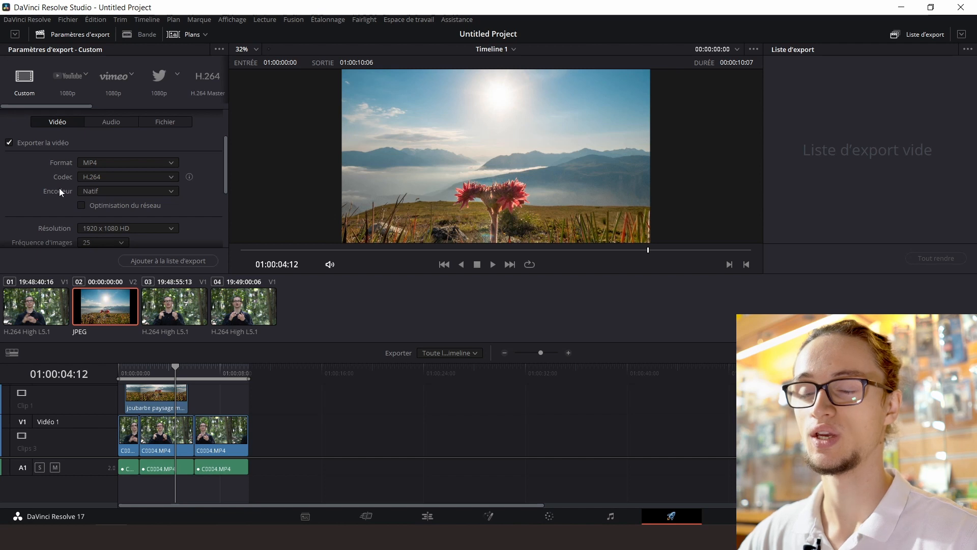
Restrict the video export quality to 25000 Kb/s and add the job to the export list
scroll(59, 191, "down", 1)
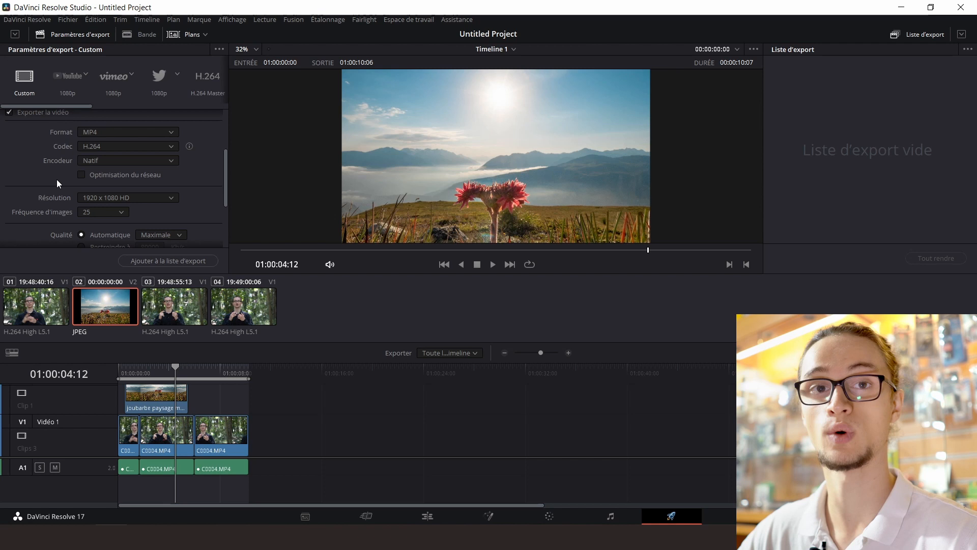
scroll(50, 193, "down", 1)
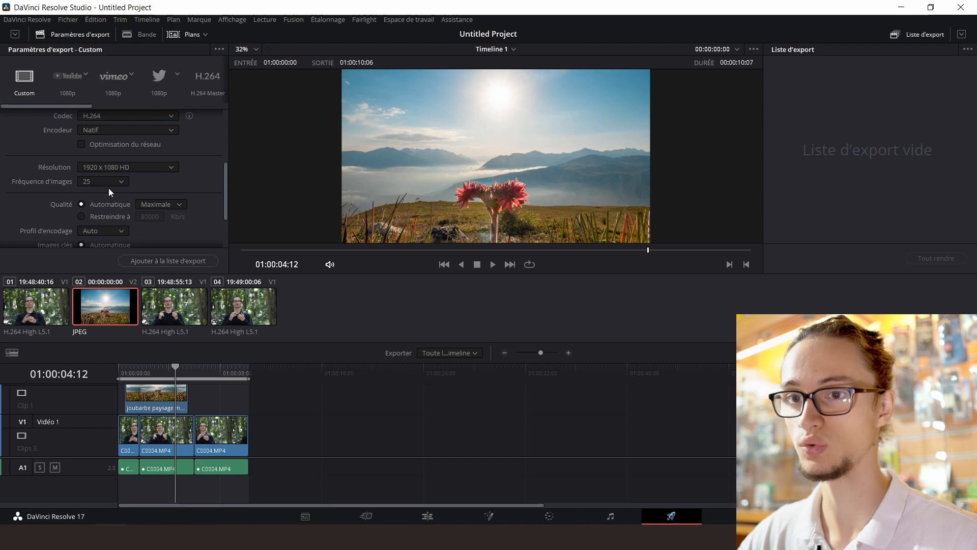
left_click(97, 217)
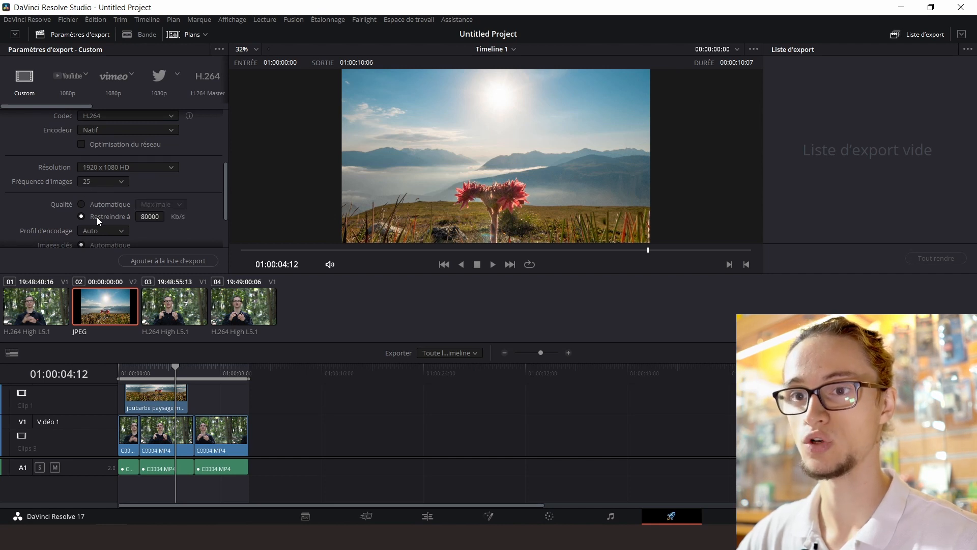
double_click(150, 217)
type("25000")
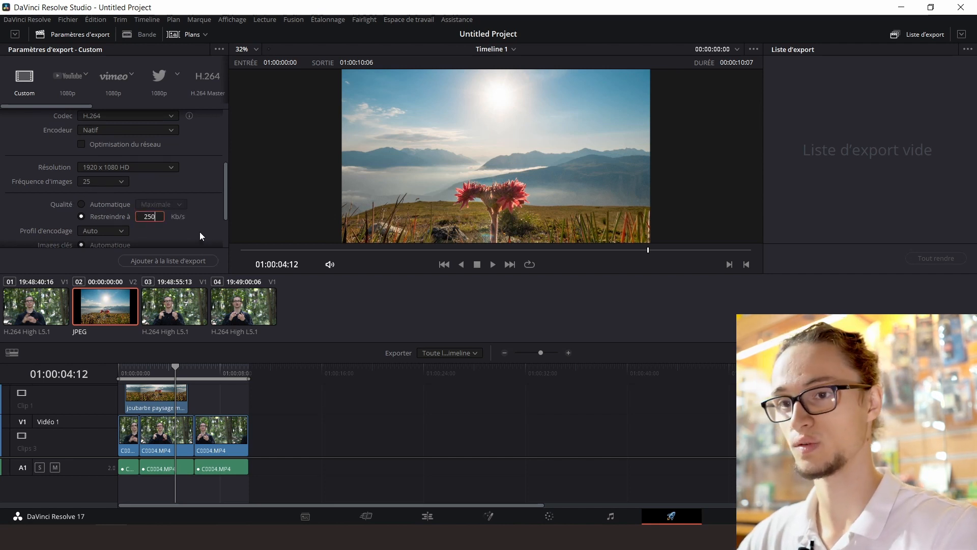
key("Return")
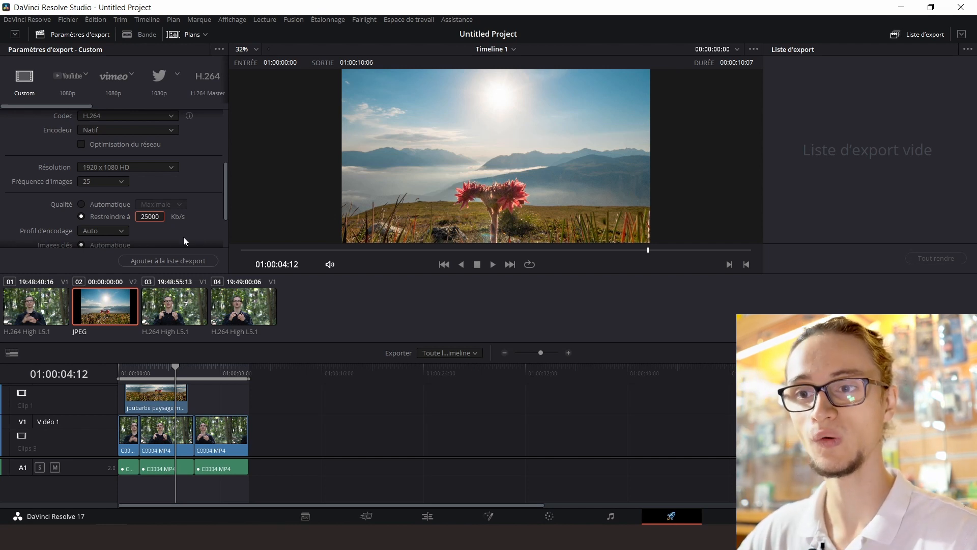
left_click(163, 258)
left_click(166, 261)
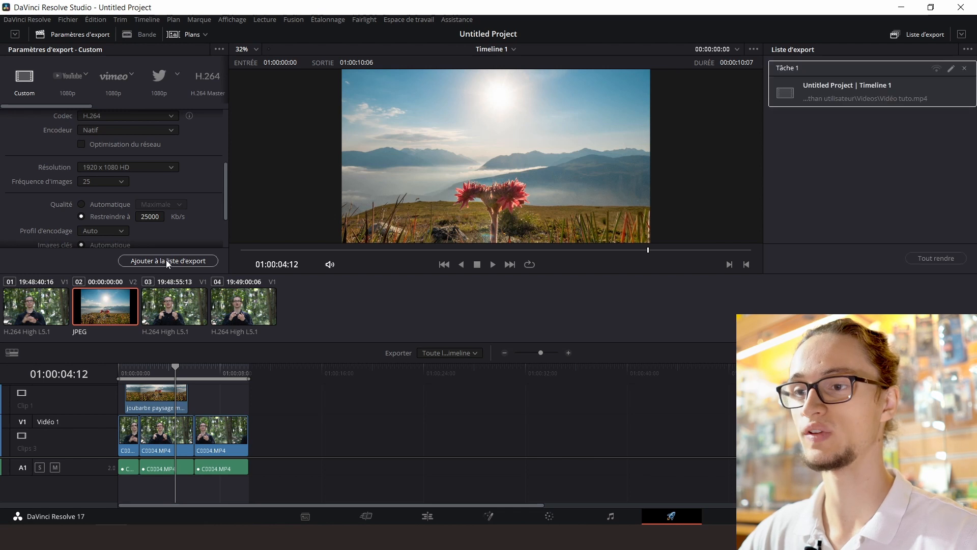